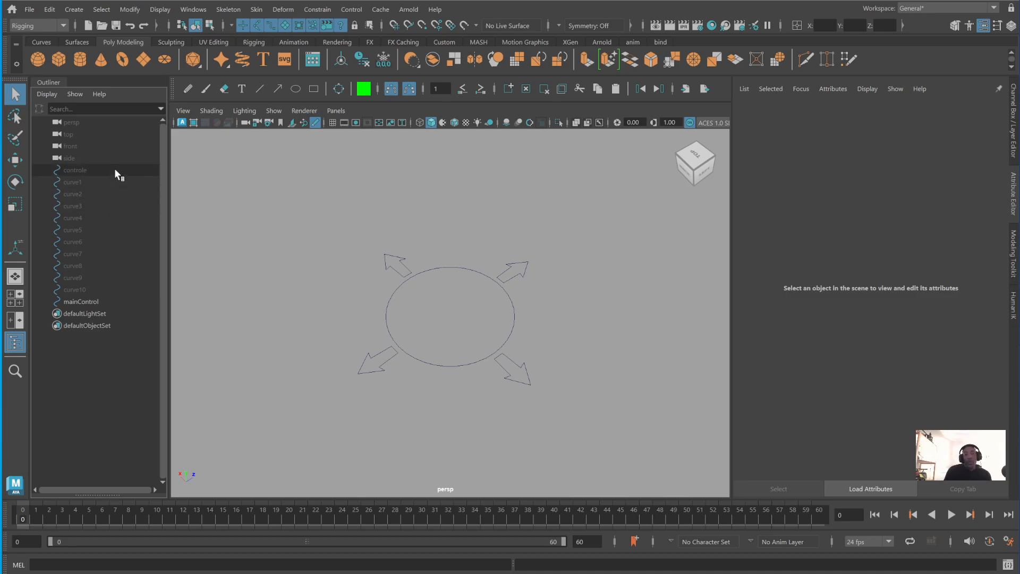
- Unhide the controle circle and the curve1 square
left_click_drag(114, 168, 114, 181)
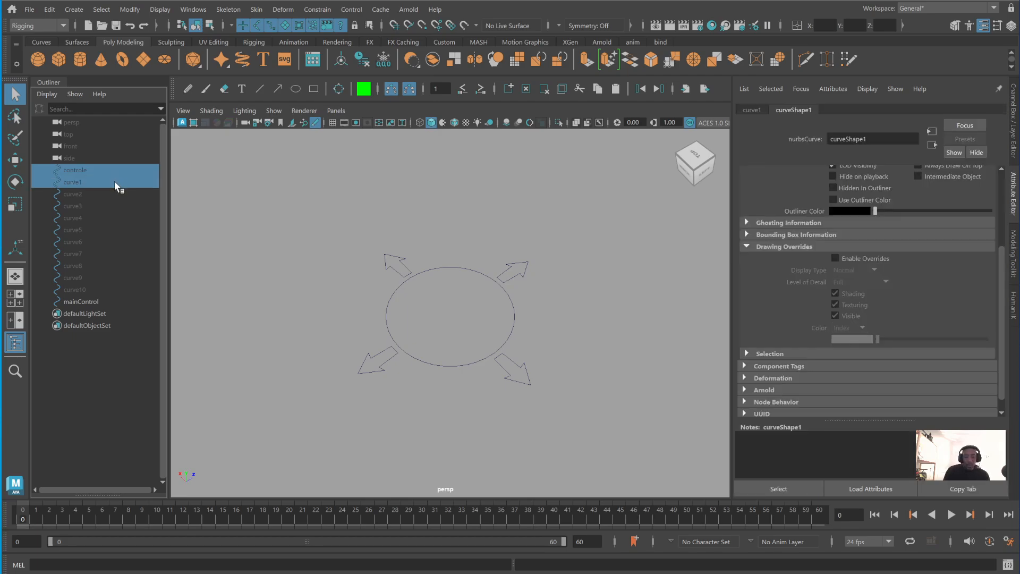
key("h")
left_click(568, 340)
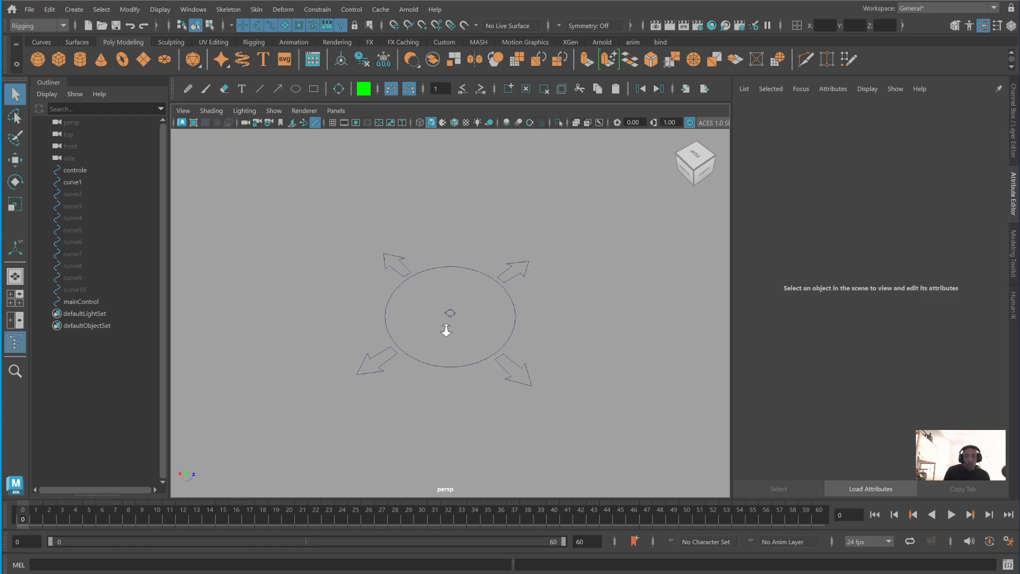
- Scale up the curve1 square uniformly so it surrounds the small circle with a wide margin
scroll(446, 333, "up", 5)
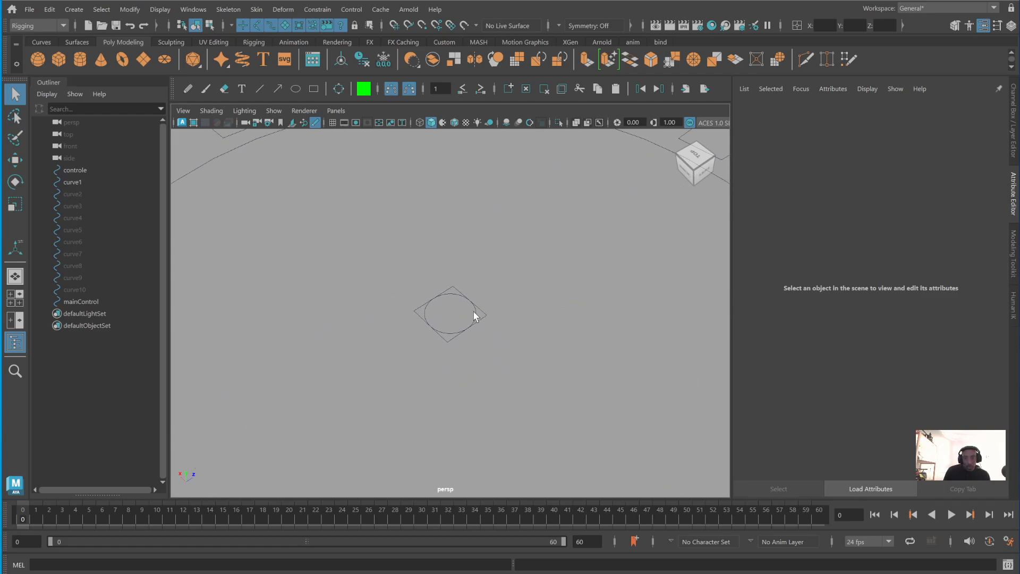
left_click_drag(497, 298, 532, 317)
key("e")
key("r")
left_click(625, 296)
left_click(530, 319)
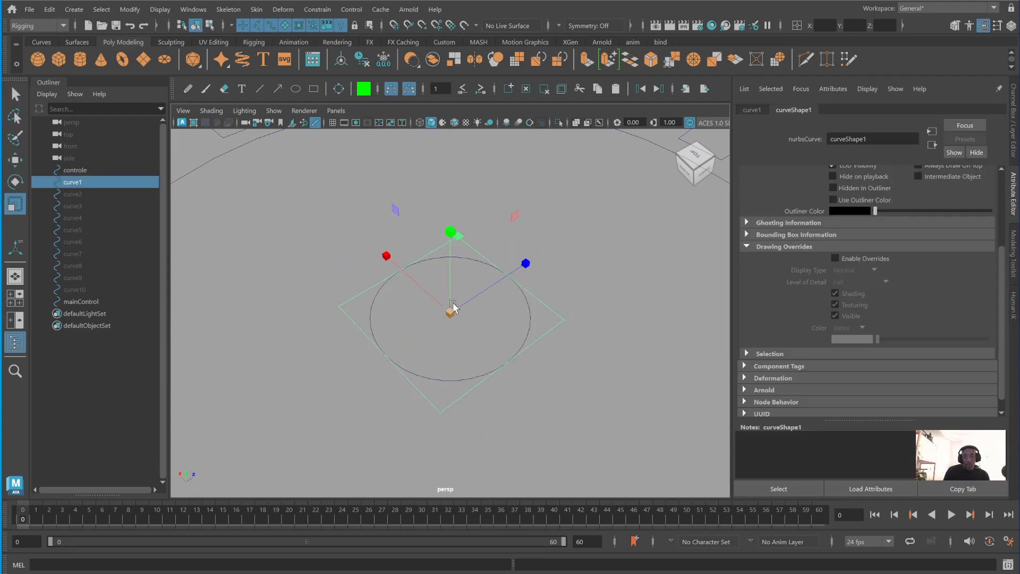
left_click_drag(453, 307, 446, 352)
- Select the small controle circle and delete all construction history in the scene
left_click(614, 253)
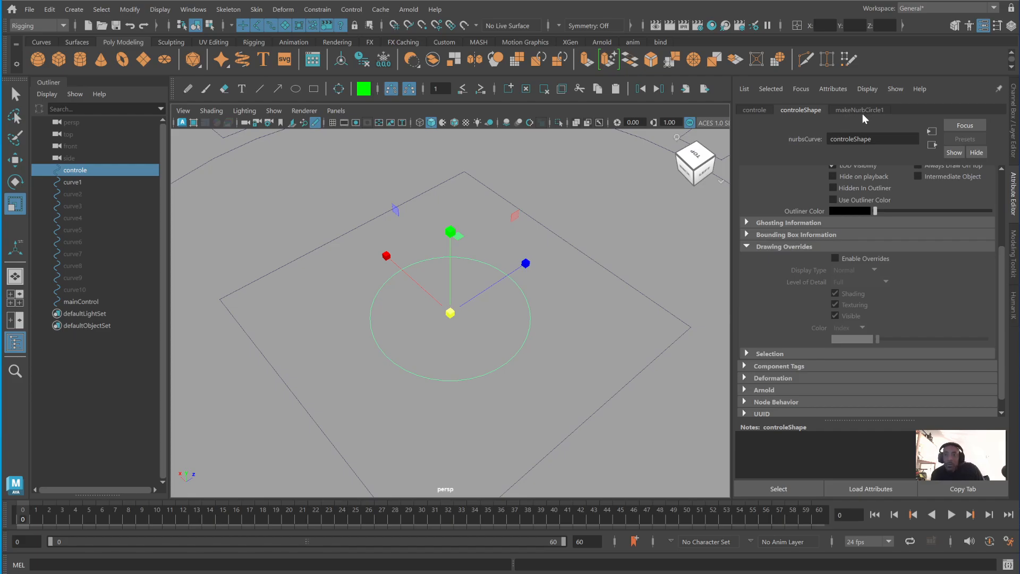
scroll(621, 255, "down", 5)
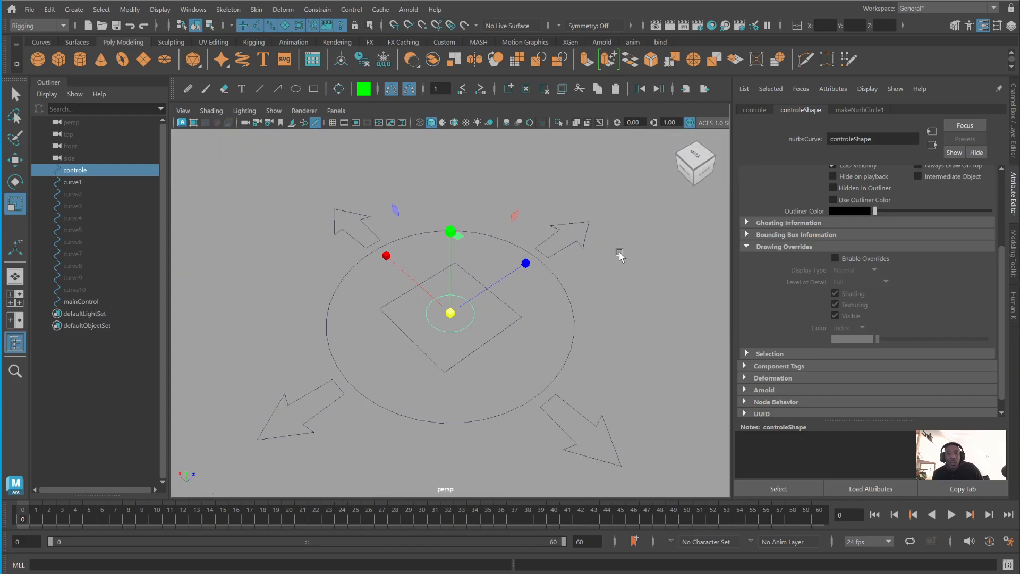
scroll(619, 254, "down", 5)
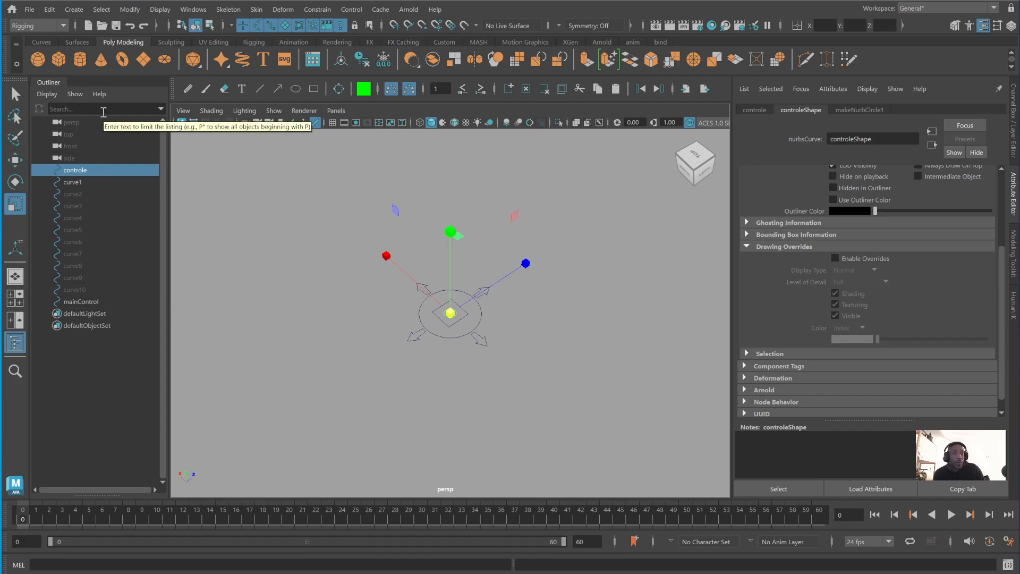
left_click(52, 10)
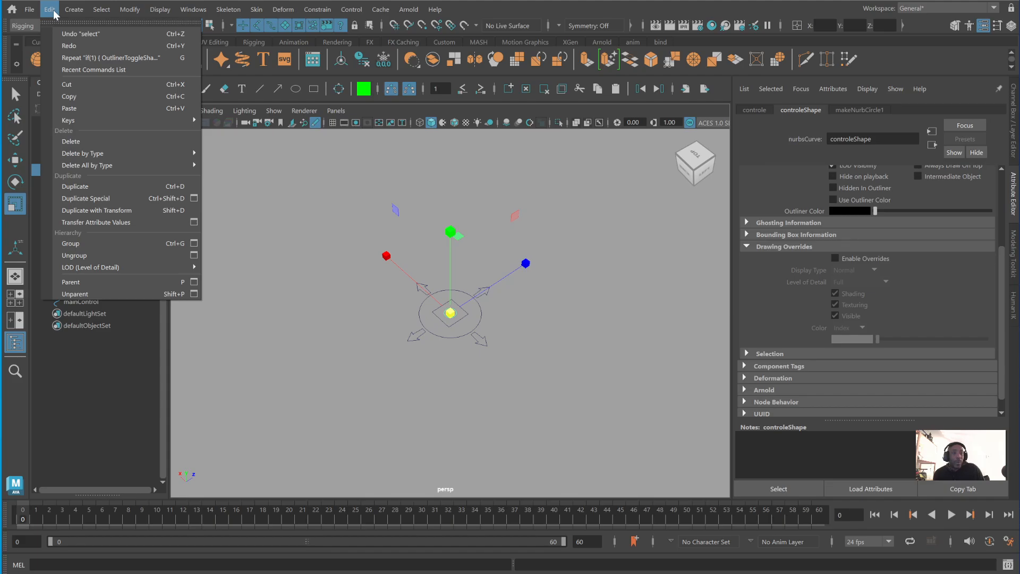
mouse_move(85, 166)
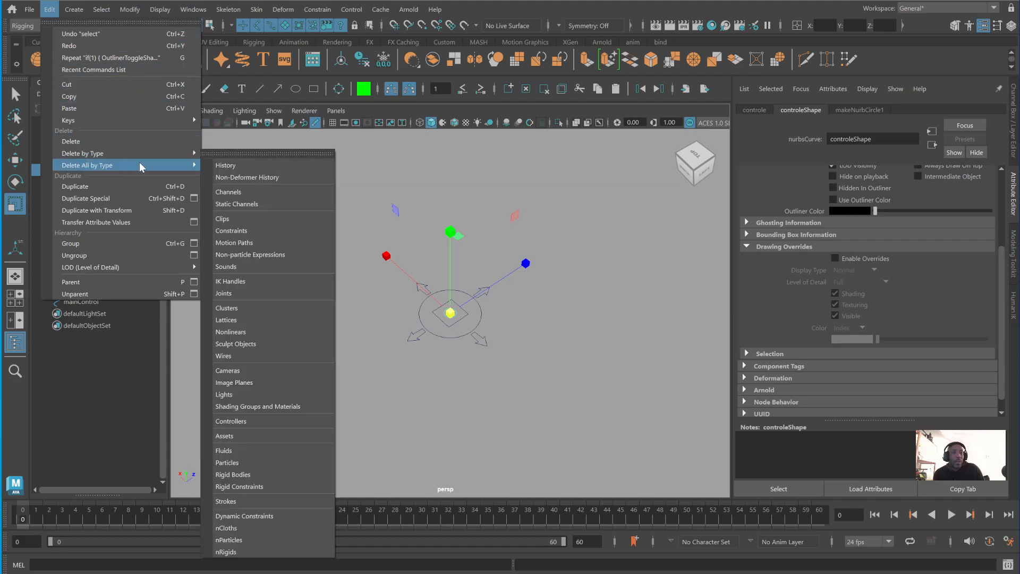
left_click(225, 165)
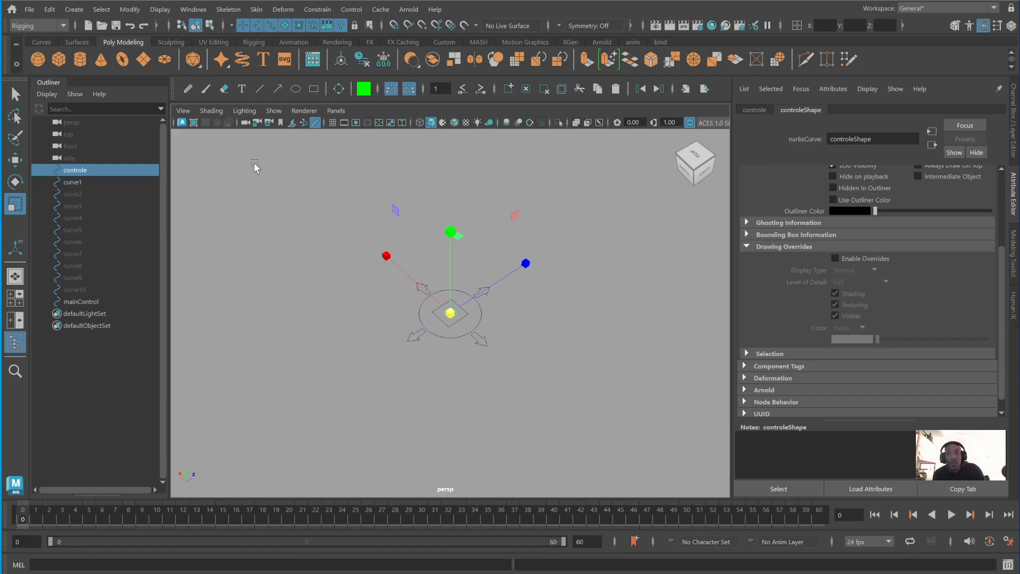
- Examine the small circle's channel values and compare the attributes of its transform and shape nodes
scroll(569, 290, "up", 10)
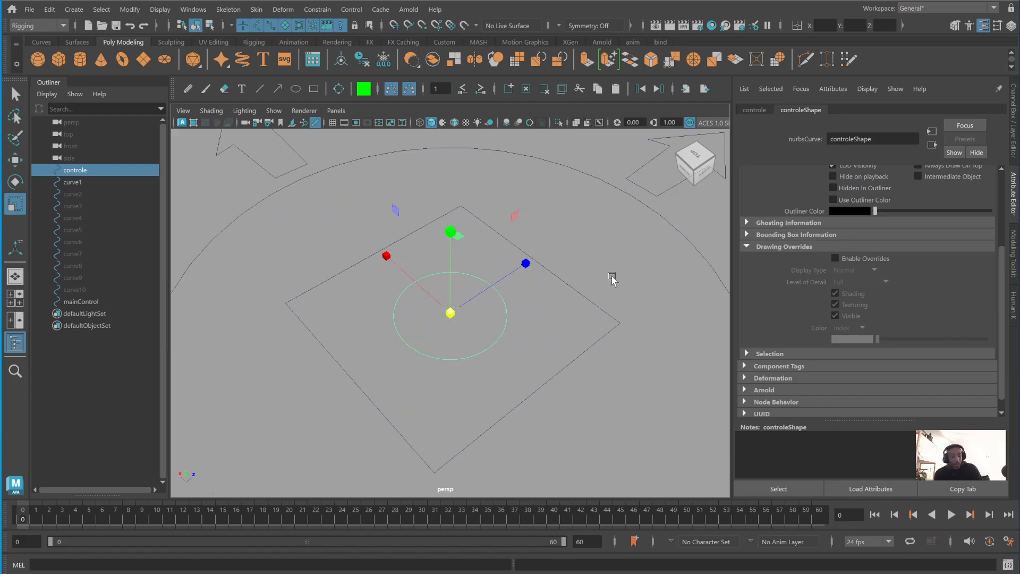
key("ctrl+a")
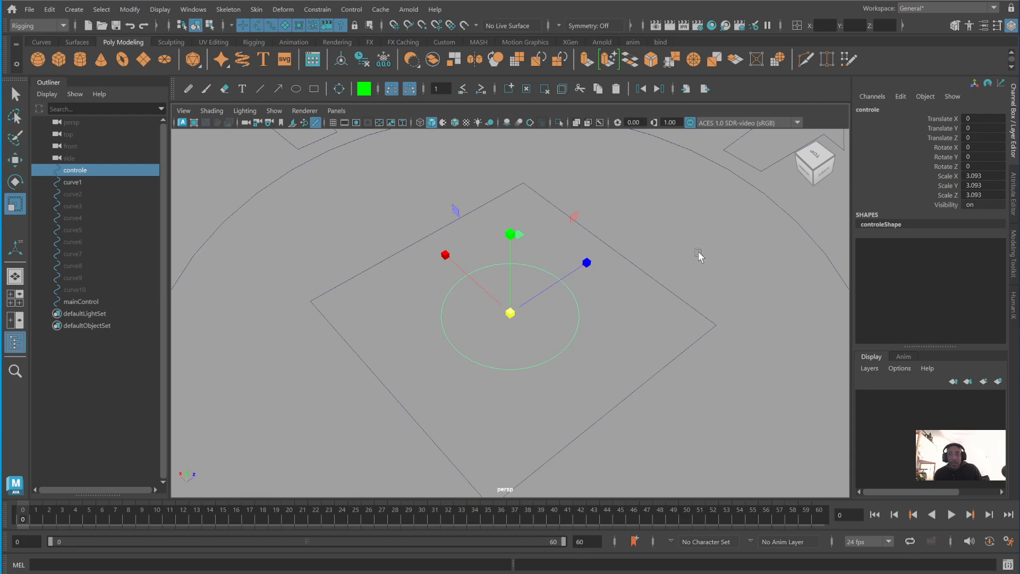
left_click(630, 287)
left_click_drag(584, 287, 543, 317)
key("ctrl+a")
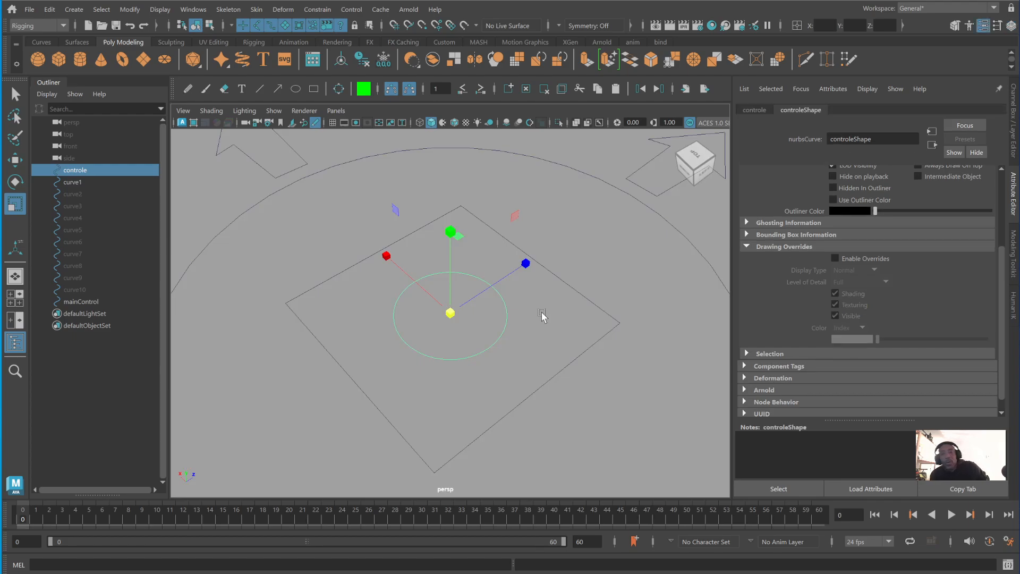
left_click(755, 110)
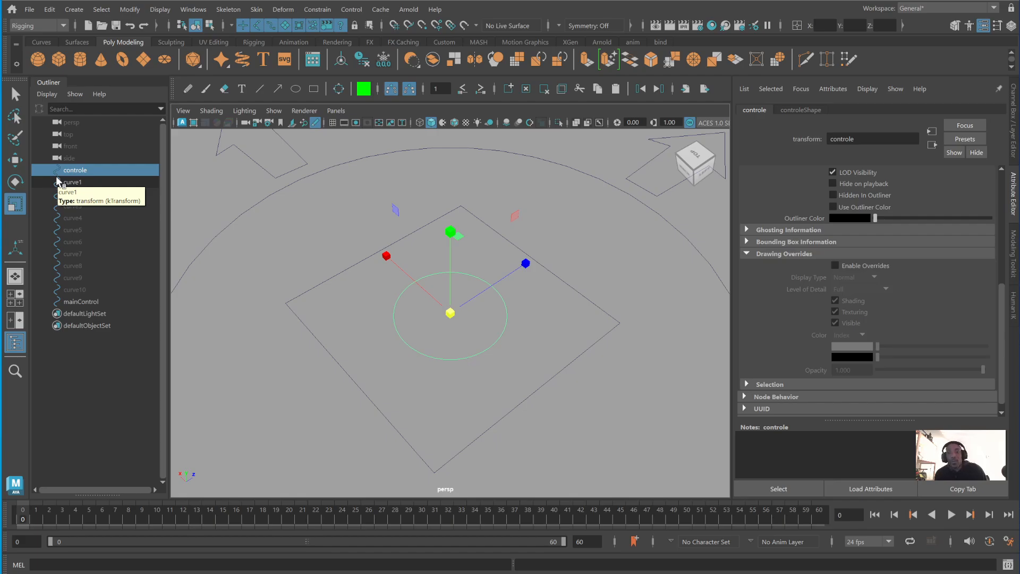
left_click(795, 111)
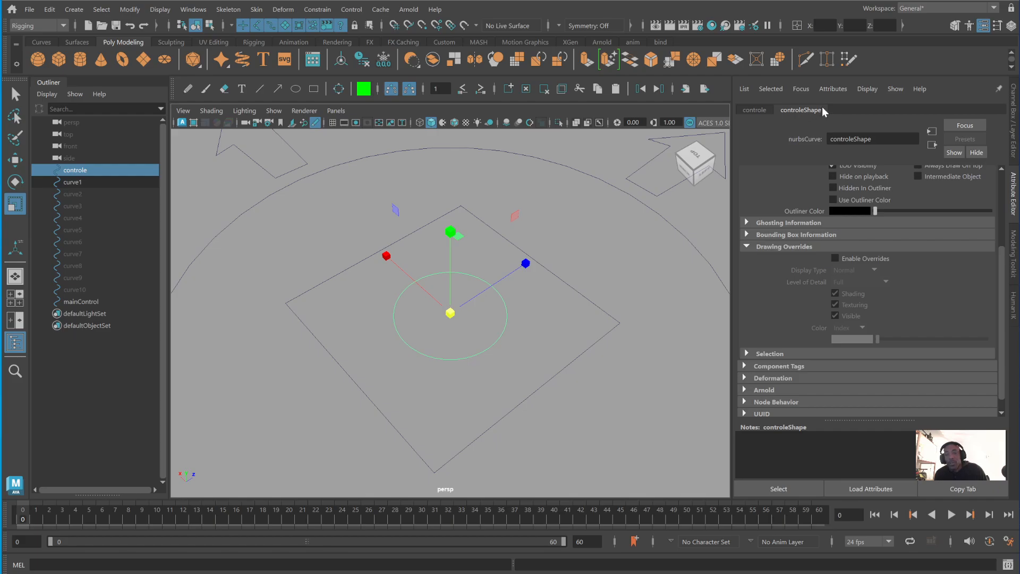
left_click(754, 110)
scroll(820, 248, "up", 5)
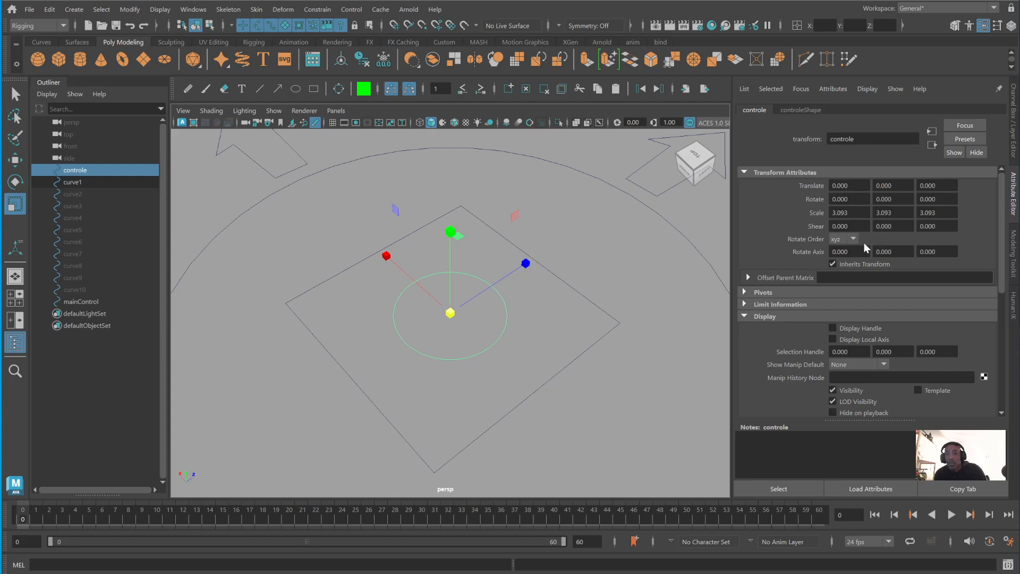
left_click(805, 110)
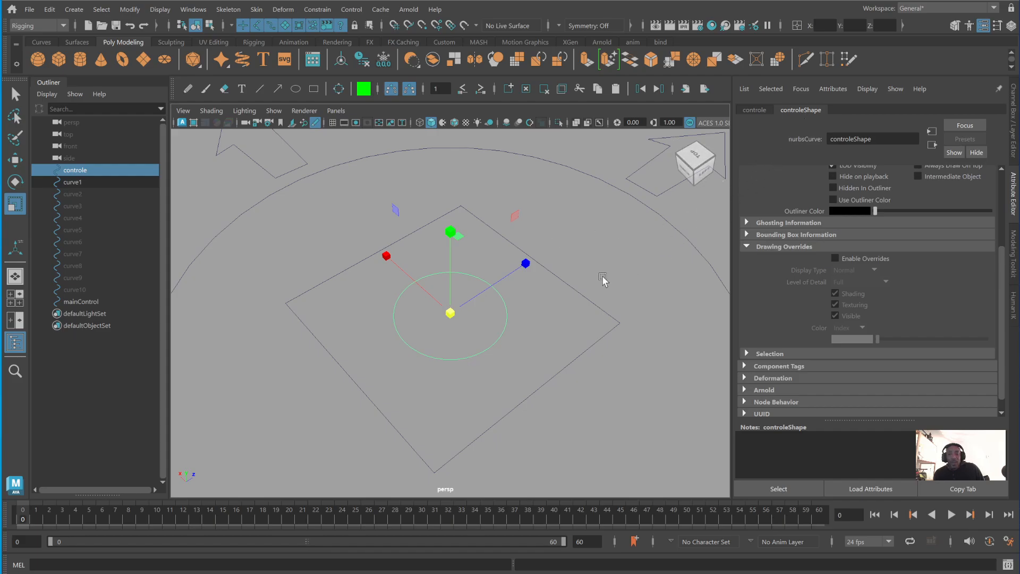
- Move the small circle outside the main control, and duplicate it with the copy placed at the square's centre
scroll(527, 374, "down", 5)
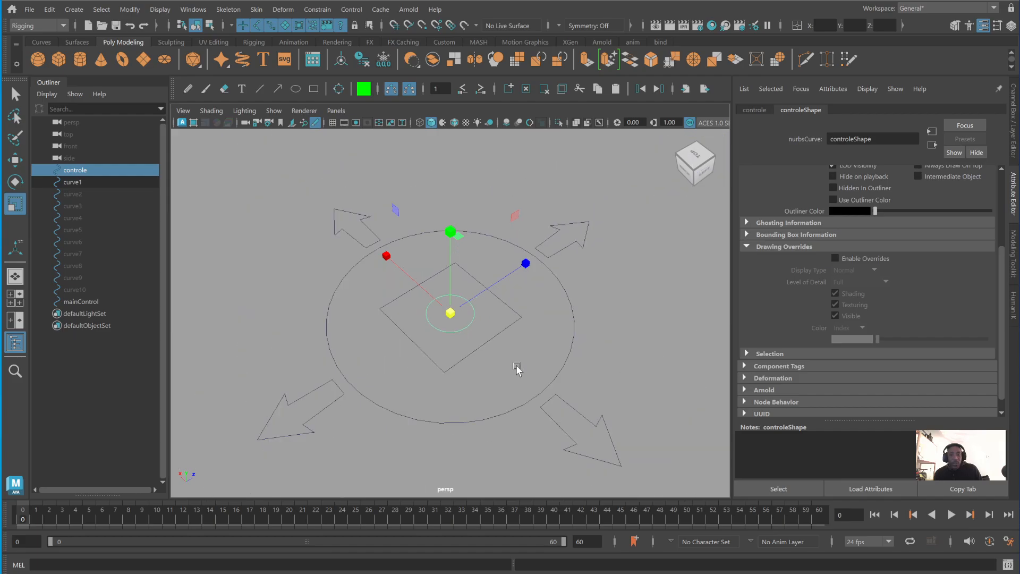
key("w")
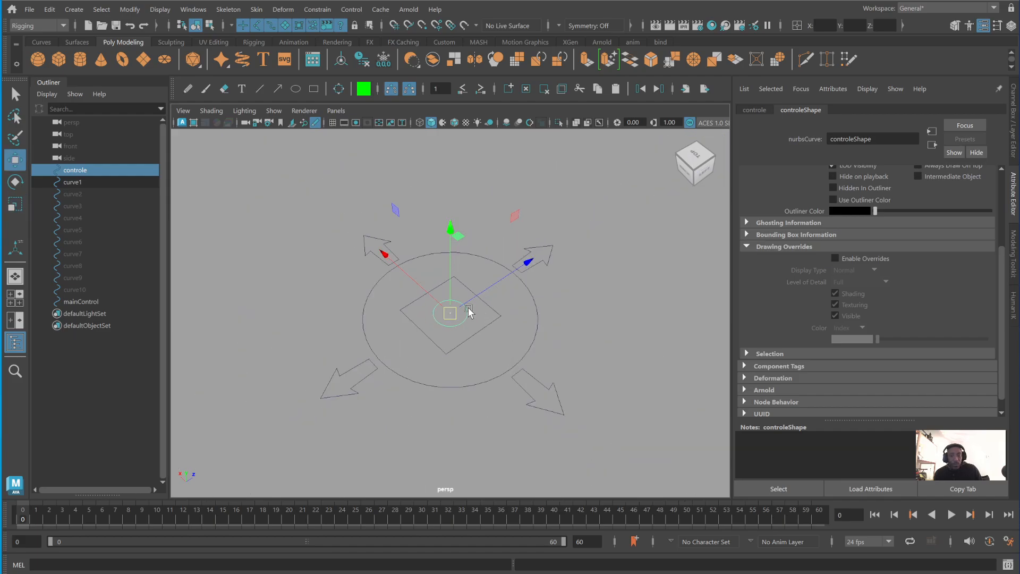
left_click_drag(468, 316, 687, 273, "alt")
left_click_drag(622, 301, 472, 341, "alt")
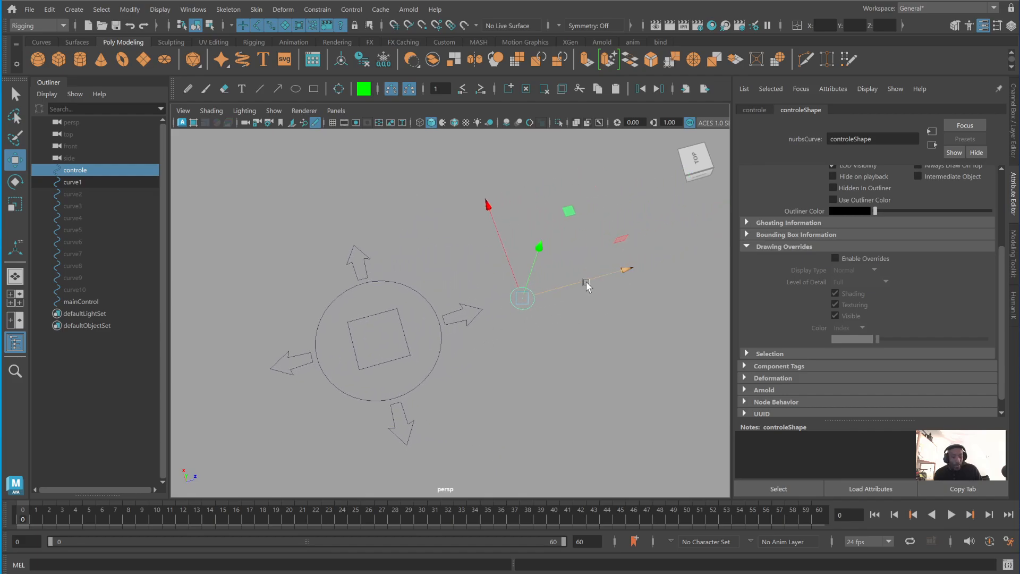
left_click_drag(583, 280, 446, 325, "shift")
left_click(547, 335)
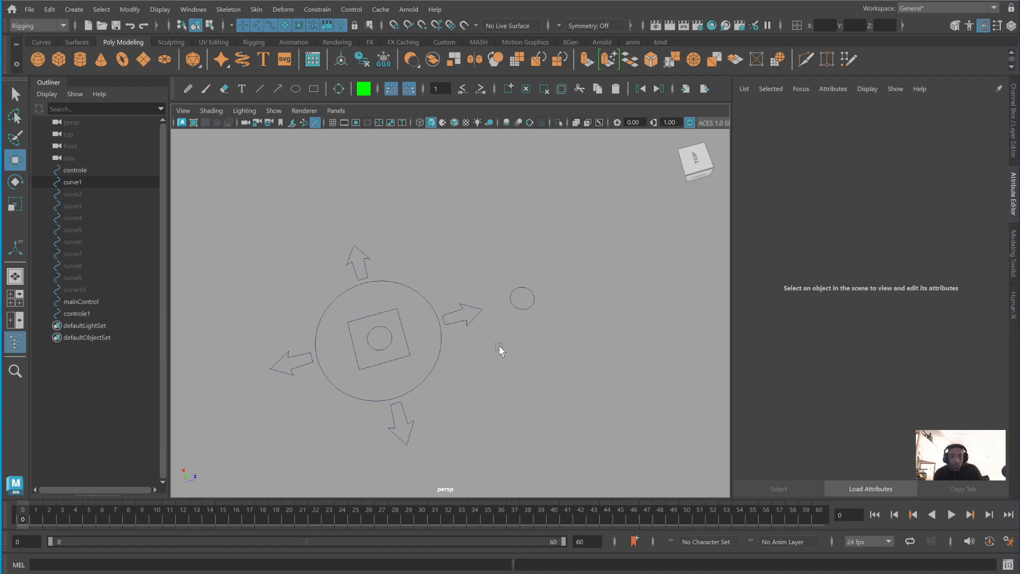
- Enable drawing overrides on the shape node of the circle outside the main control and set its index colour to light green
scroll(599, 337, "up", 5)
left_click_drag(577, 262, 599, 341)
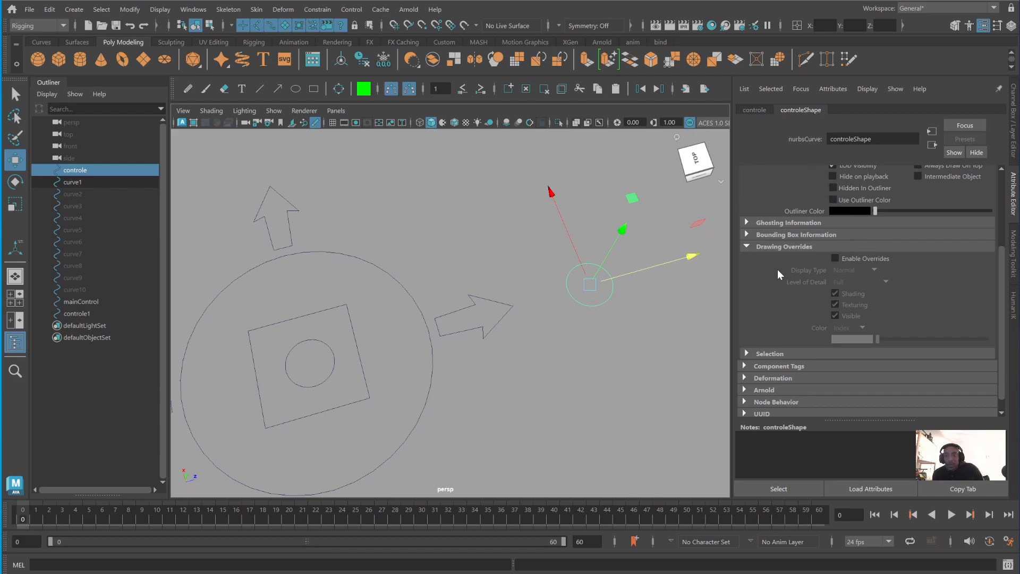
left_click(747, 245)
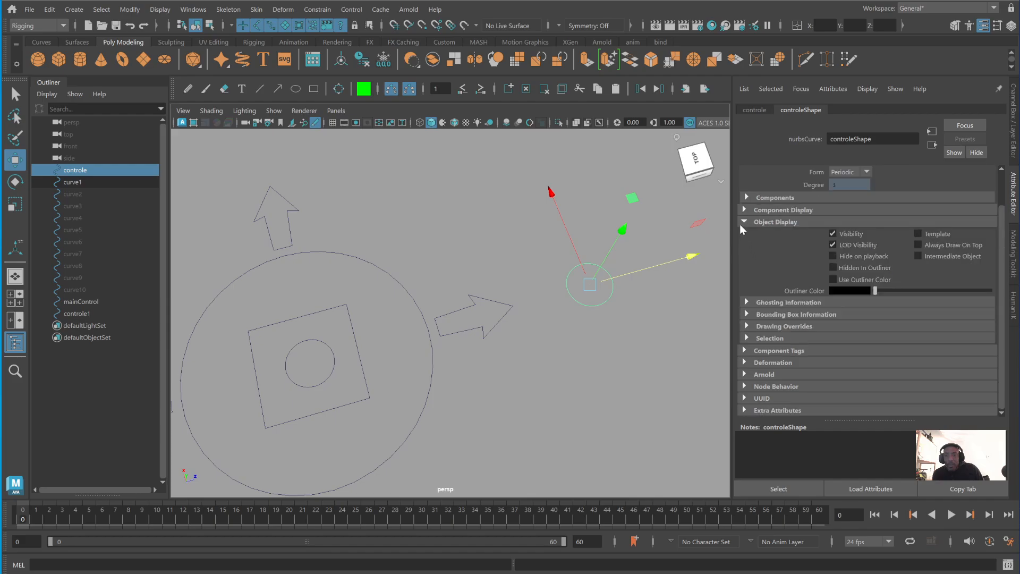
left_click(742, 223)
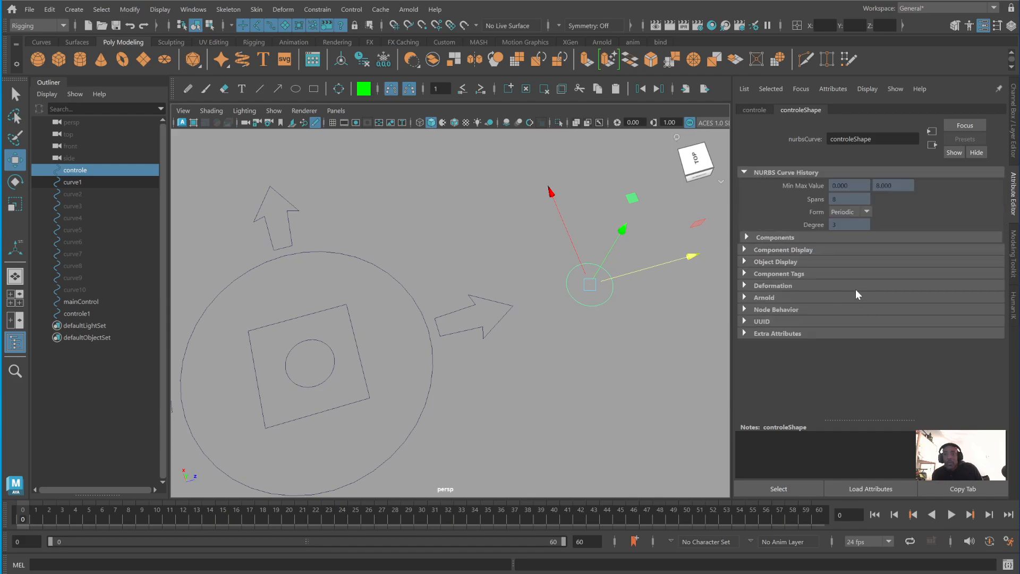
left_click(745, 261)
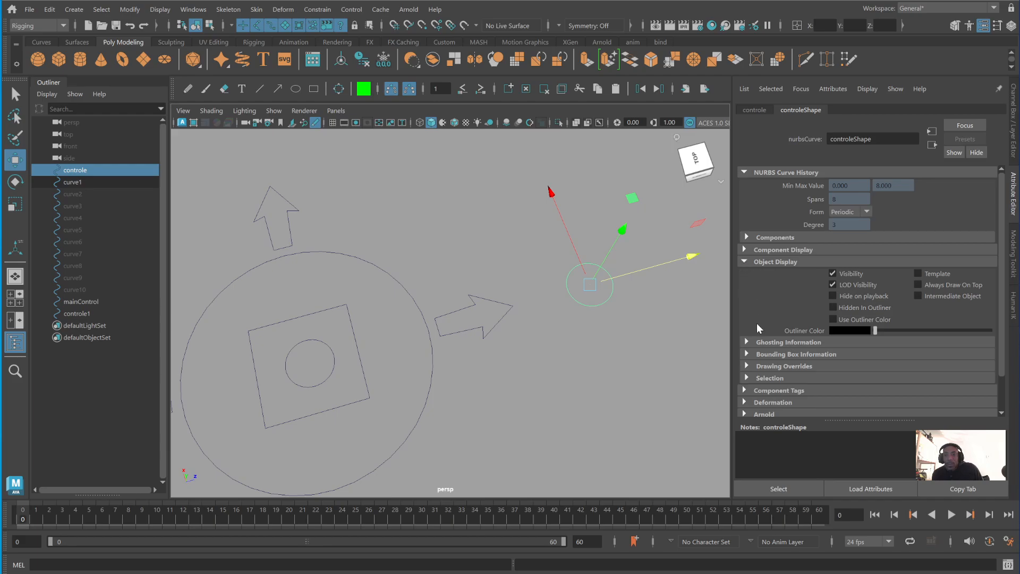
left_click(747, 367)
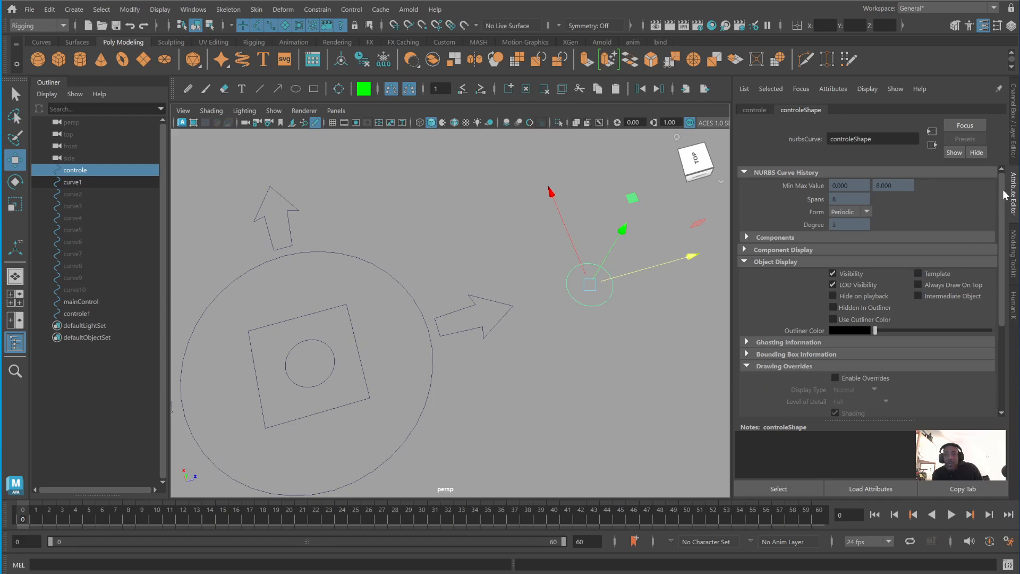
left_click_drag(1006, 195, 1010, 274)
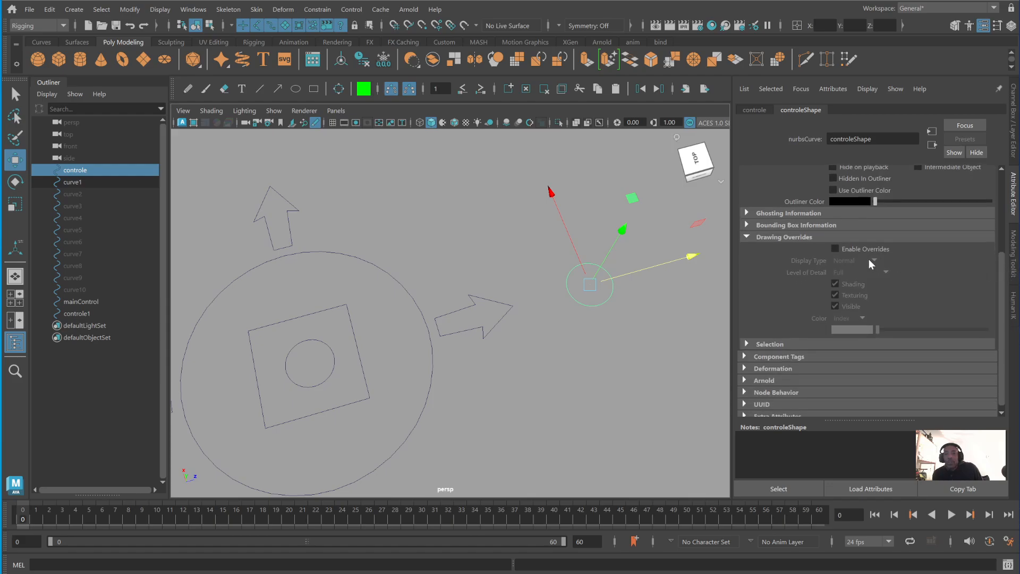
left_click(837, 250)
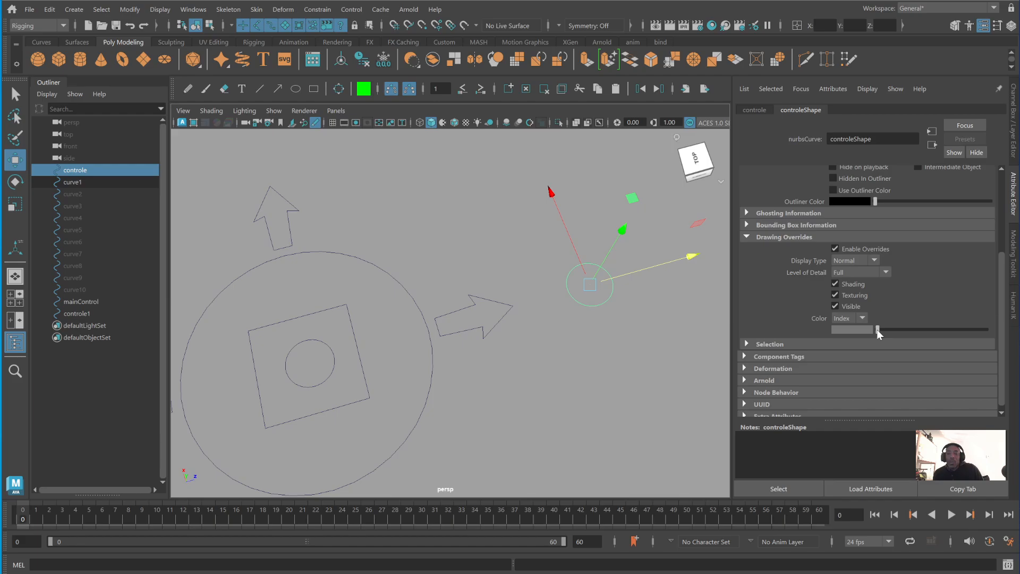
mouse_move(878, 330)
left_mouse_down()
mouse_move(990, 330)
mouse_move(946, 331)
left_mouse_up()
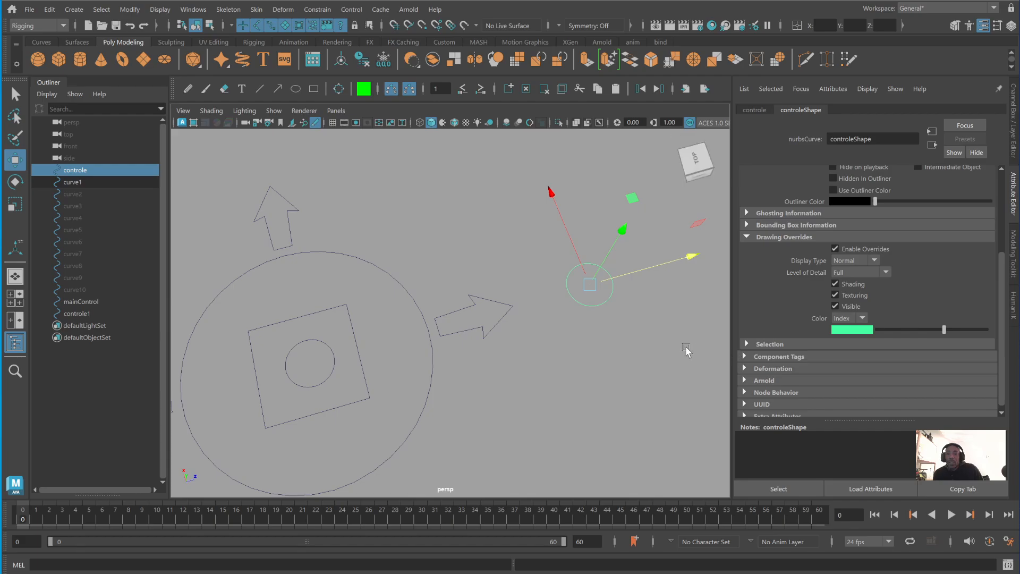
left_click(649, 341)
- Duplicate the small circle inside the square and place the copy beside the light green circle
left_click_drag(592, 280, 629, 338)
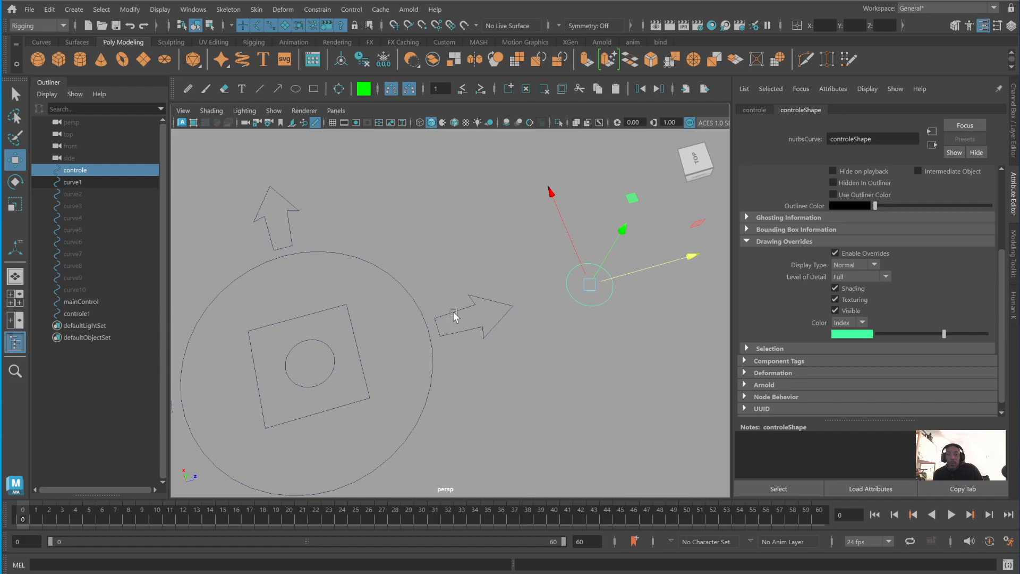
mouse_move(310, 342)
left_mouse_down()
mouse_move(319, 353)
mouse_move(650, 337)
mouse_move(373, 341)
mouse_move(661, 328)
mouse_move(734, 312)
mouse_move(728, 319)
left_mouse_up()
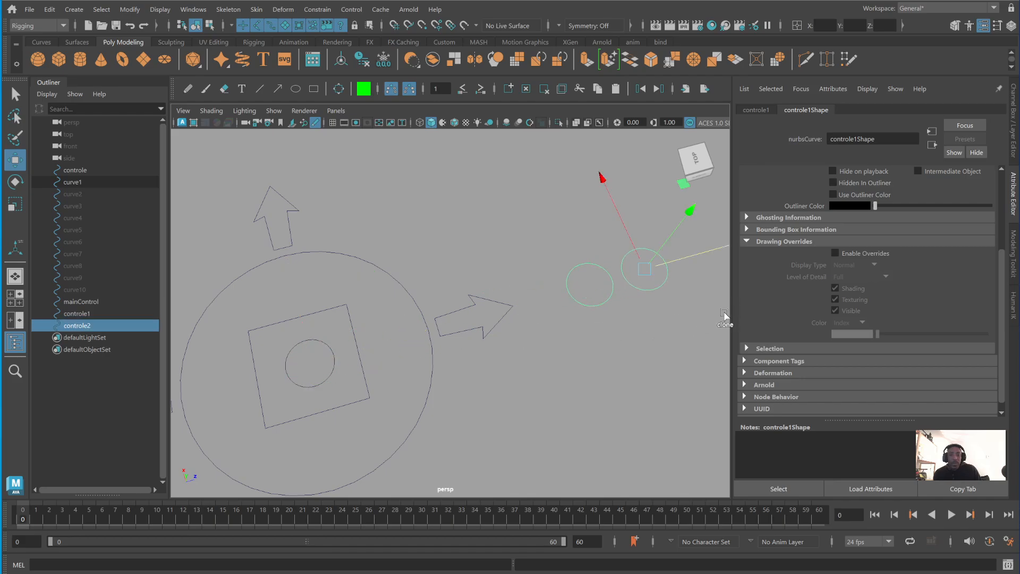
left_click(677, 346)
- Enable drawing overrides on the new circle's shape node and set its index colour to red
left_click(648, 282)
scroll(828, 220, "up", 3)
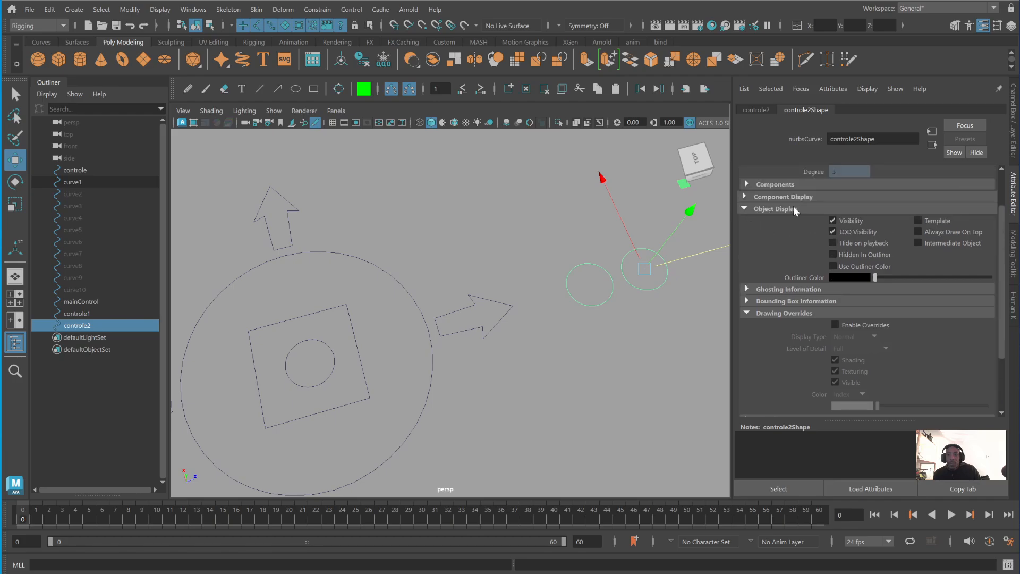
scroll(803, 259, "down", 2)
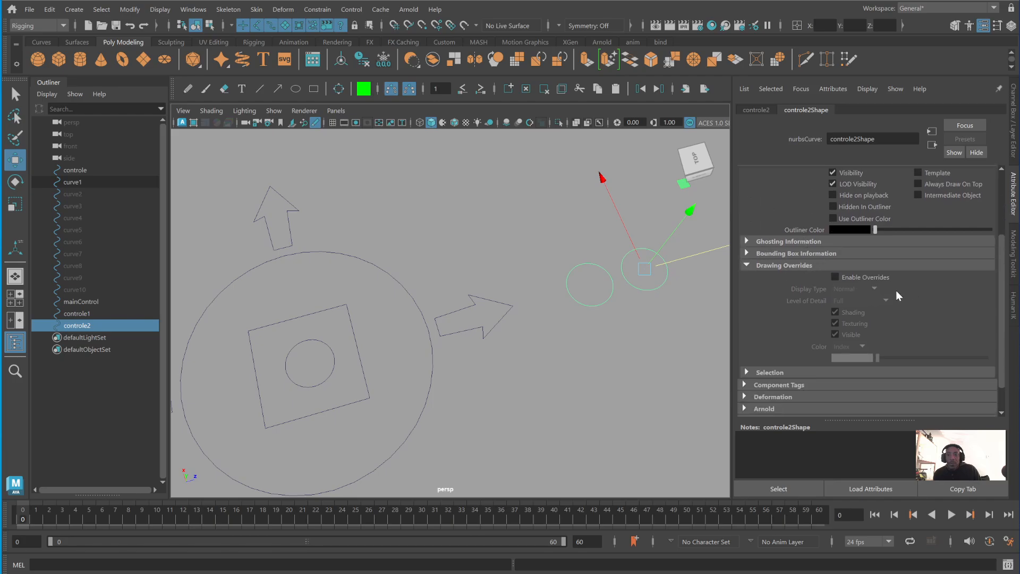
left_click(836, 277)
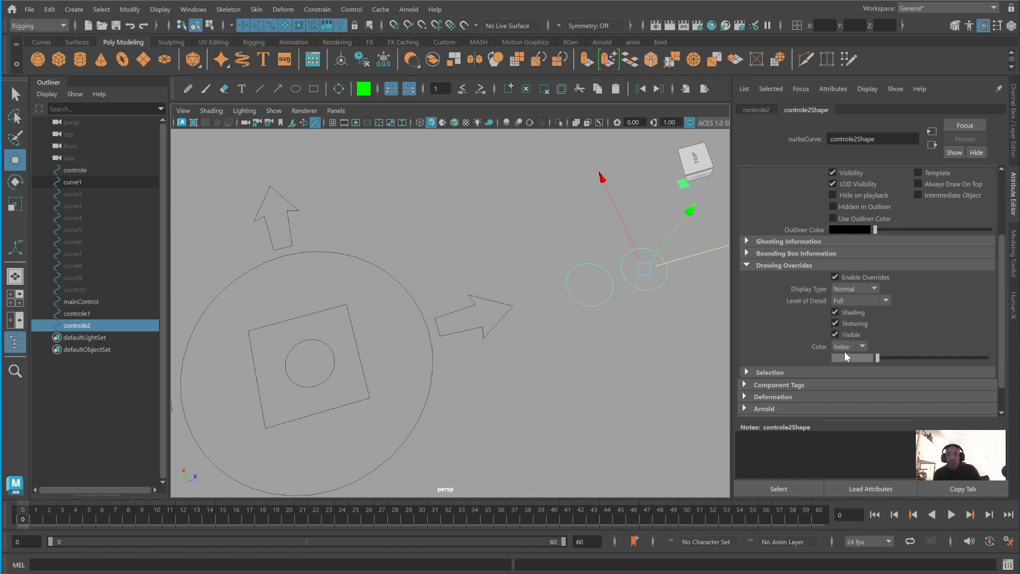
left_click_drag(878, 357, 923, 355)
left_click(625, 337)
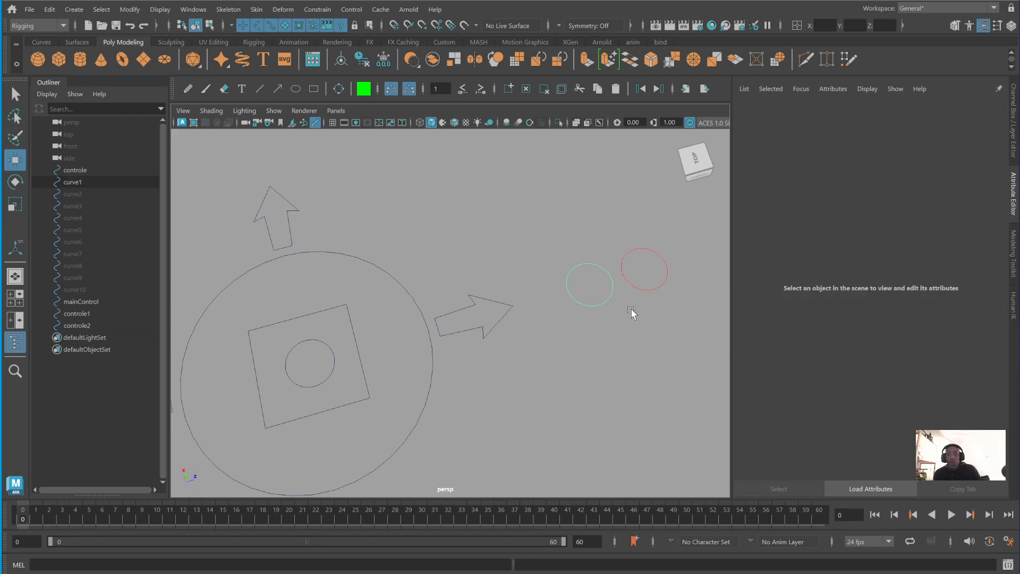
- Set the red circle's shape node line width to 4 in its extra attributes
left_click_drag(594, 314, 682, 281)
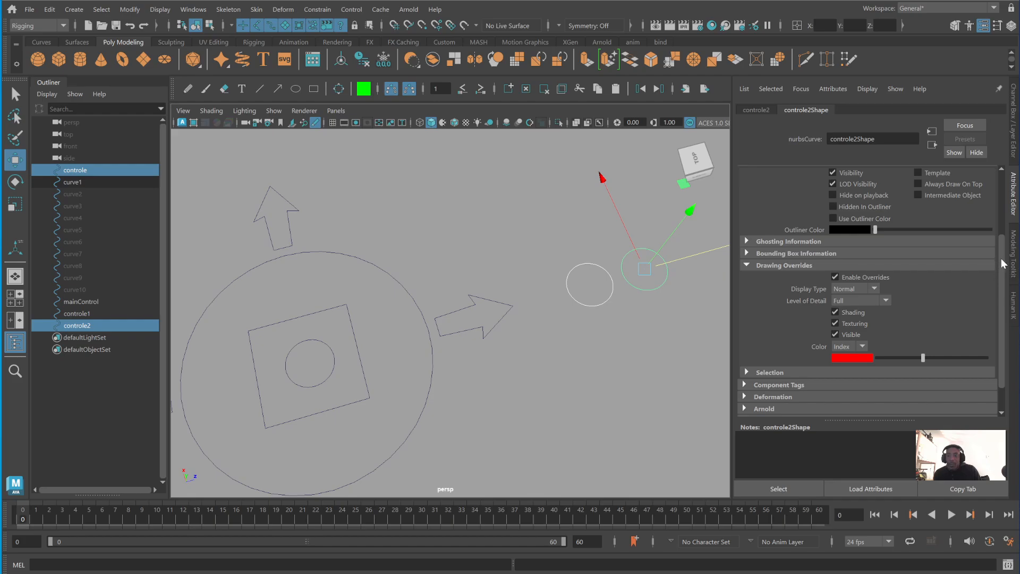
scroll(1003, 265, "down", 2)
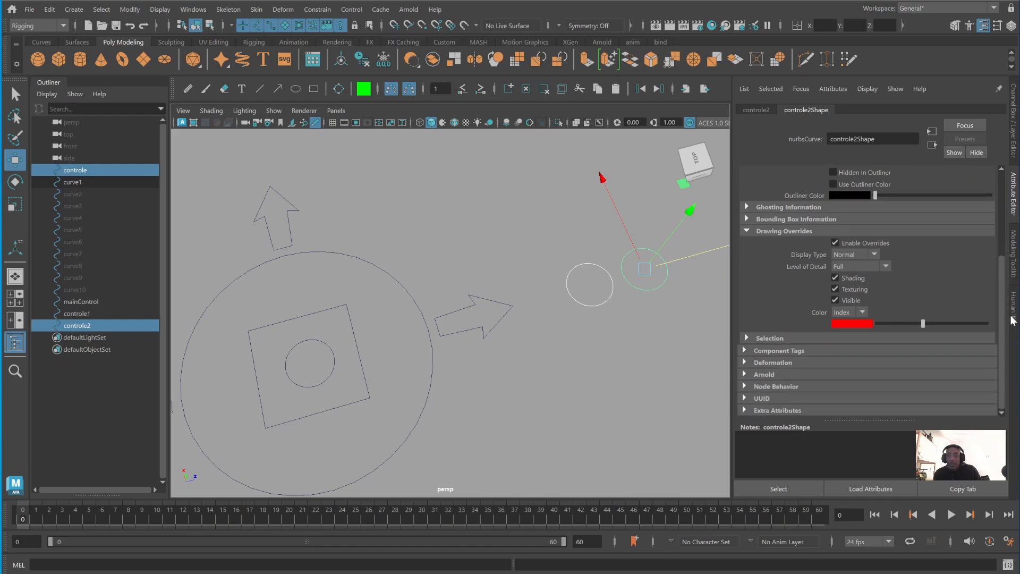
left_click(744, 411)
left_click_drag(999, 257, 1002, 282)
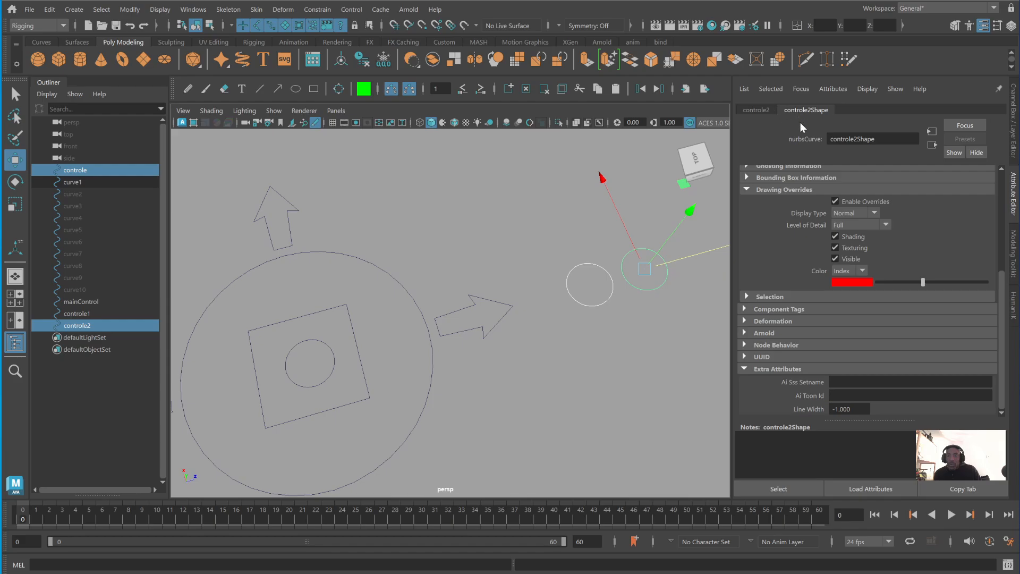
left_click(850, 409)
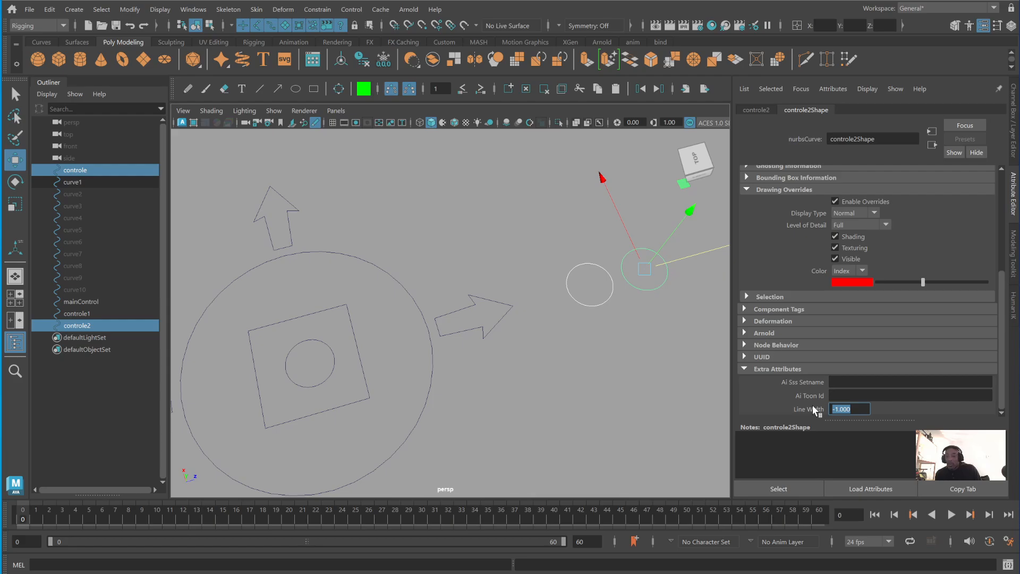
type("4")
key("Return")
left_click(592, 337)
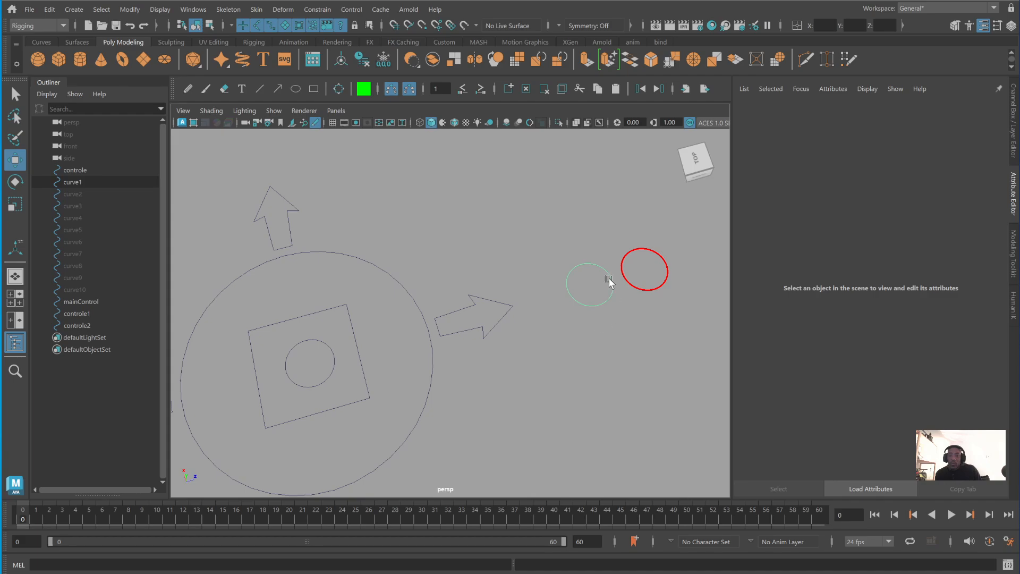
- Set the light green circle's shape node line width to 4
left_click(611, 279)
scroll(847, 400, "down", 1)
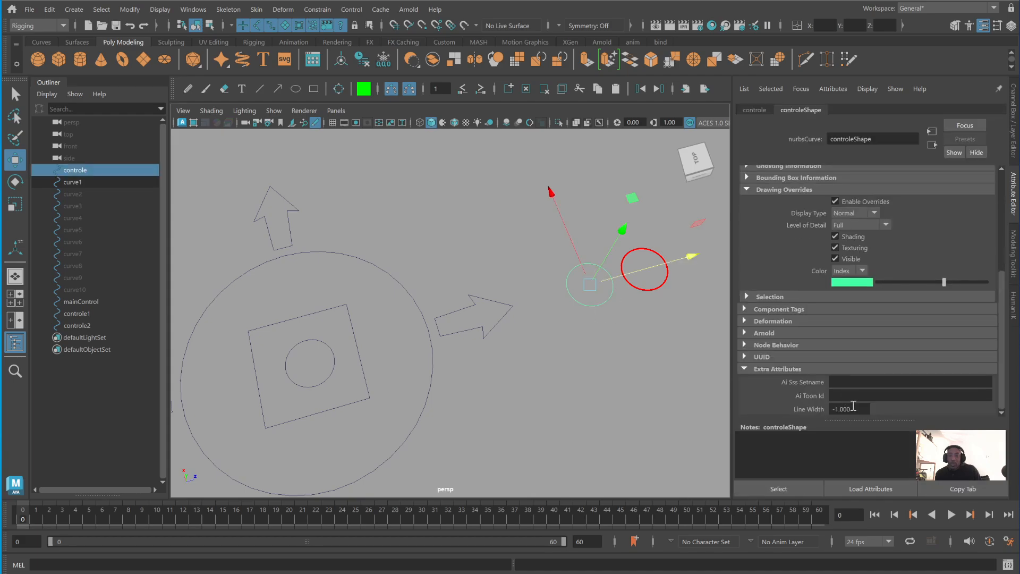
double_click(850, 409)
type("4")
key("Return")
left_click(574, 388)
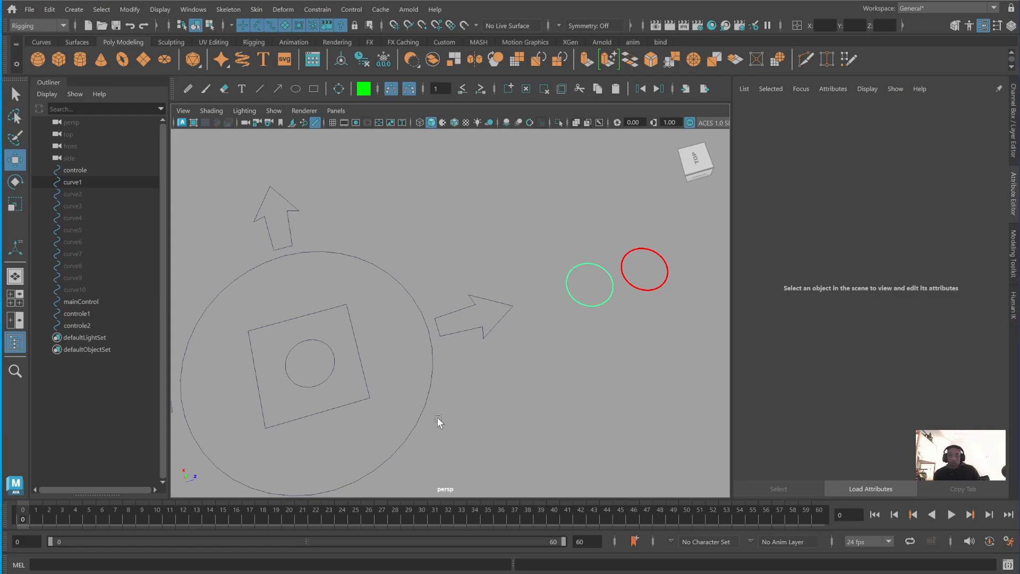
- Duplicate the small circle inside the square and place the copy above the light green circle
left_click(335, 360)
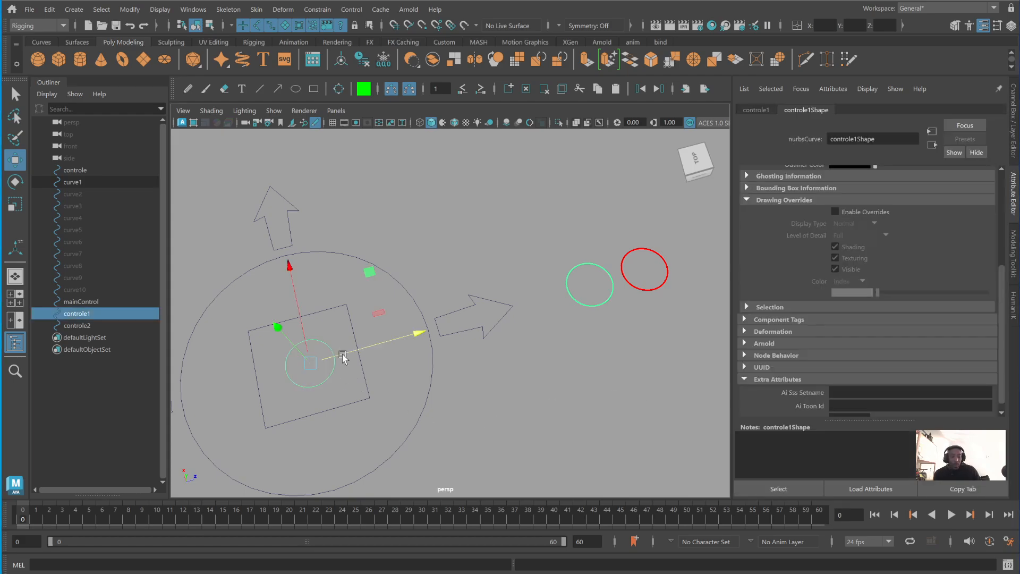
mouse_move(353, 357)
left_mouse_down()
mouse_move(732, 321)
mouse_move(668, 321)
mouse_move(649, 303)
left_mouse_up()
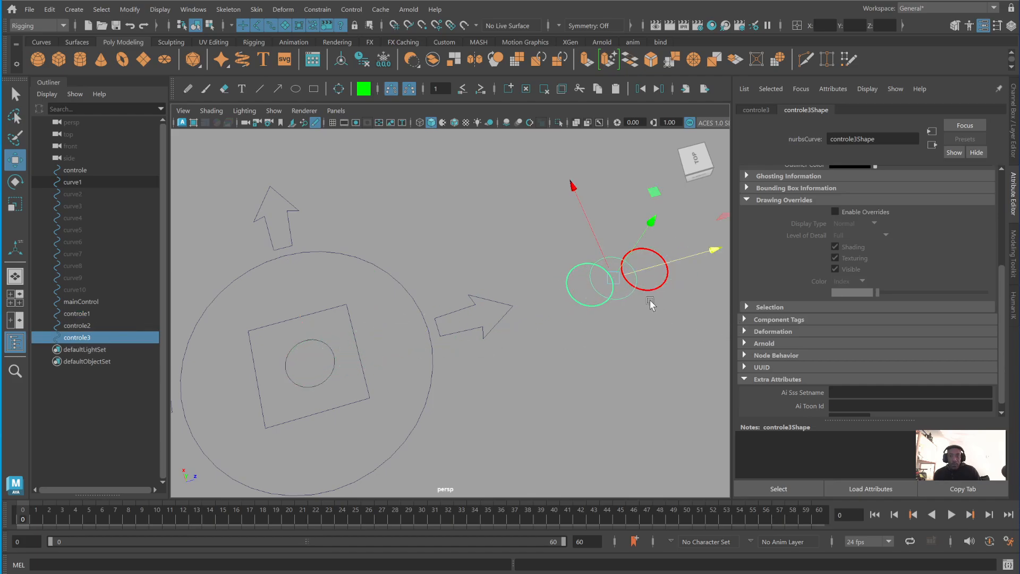
left_click_drag(602, 246, 564, 203)
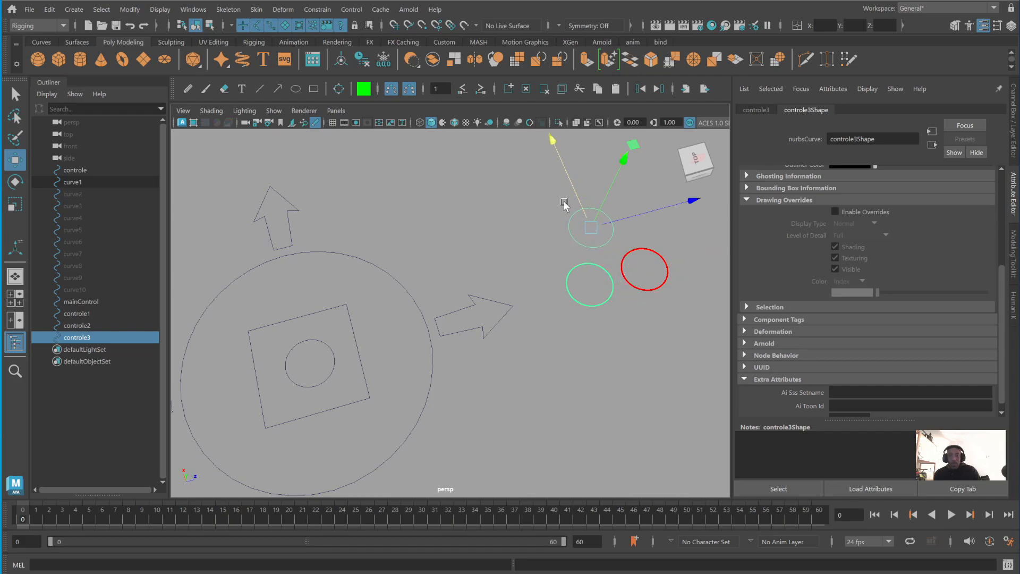
- Enable drawing overrides on the new circle's shape node and set its line width to 5
left_click(834, 211)
scroll(855, 216, "up", 3)
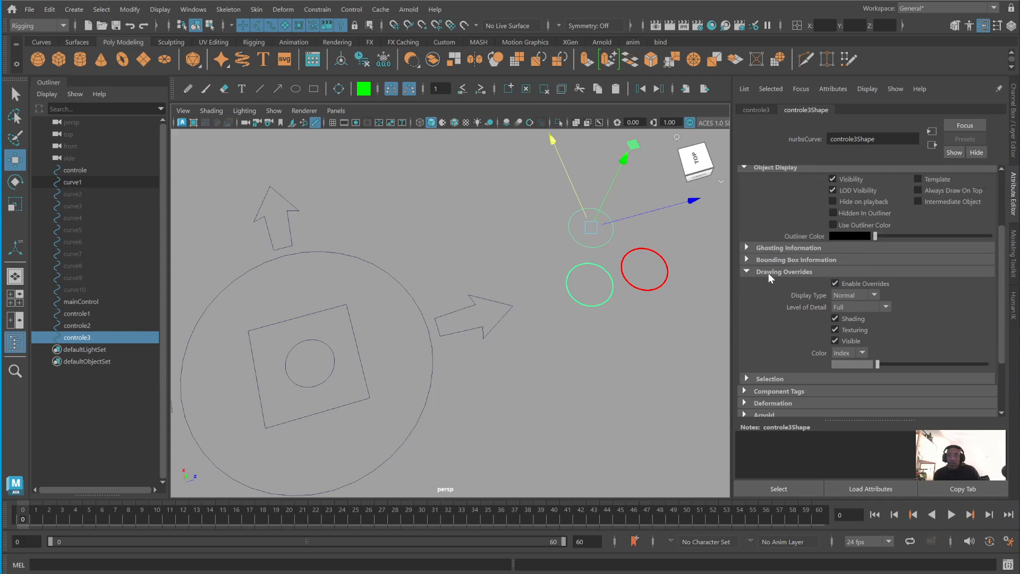
scroll(814, 272, "down", 3)
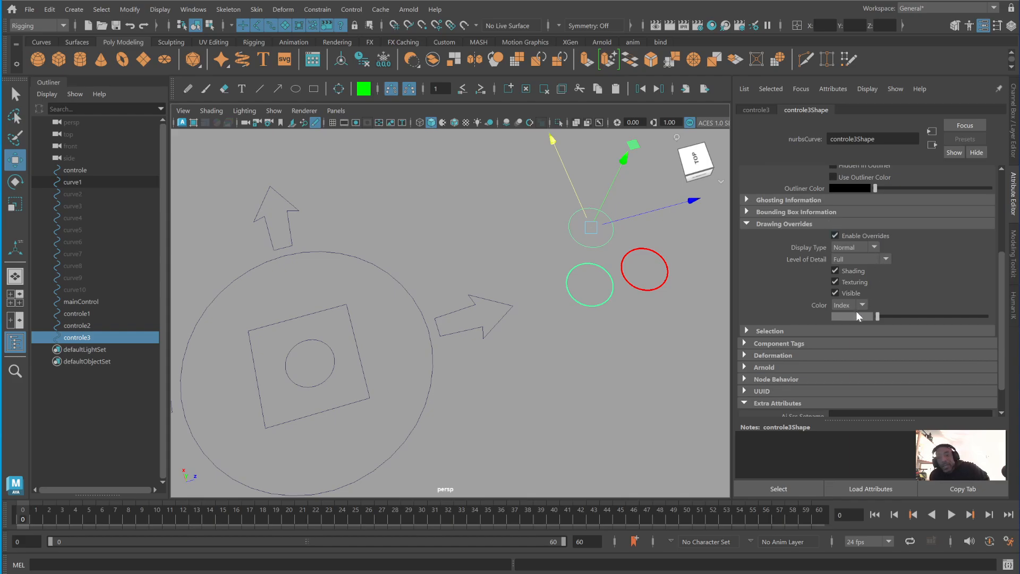
scroll(856, 310, "down", 2)
left_click_drag(850, 409, 777, 410)
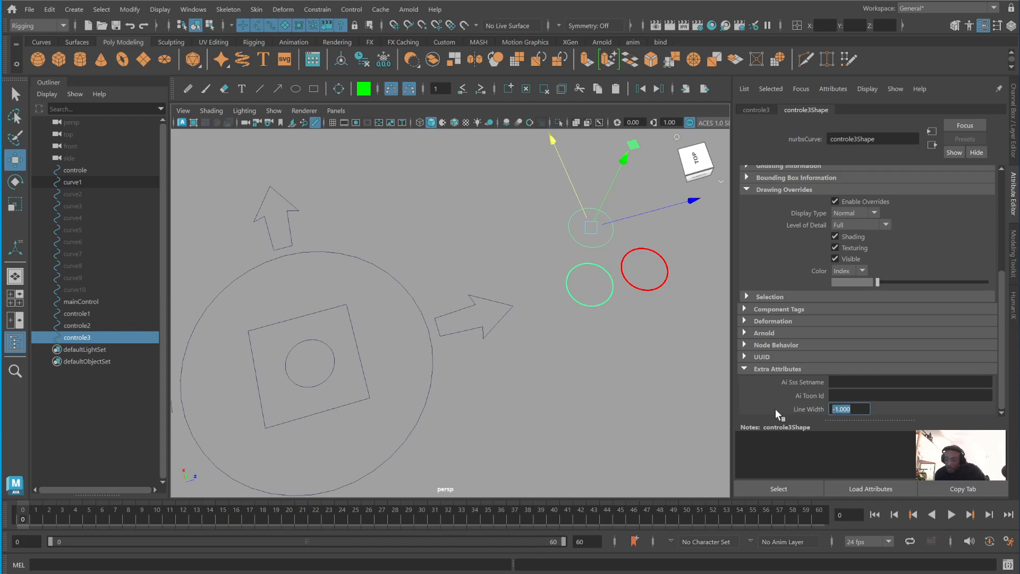
type("5")
key("Return")
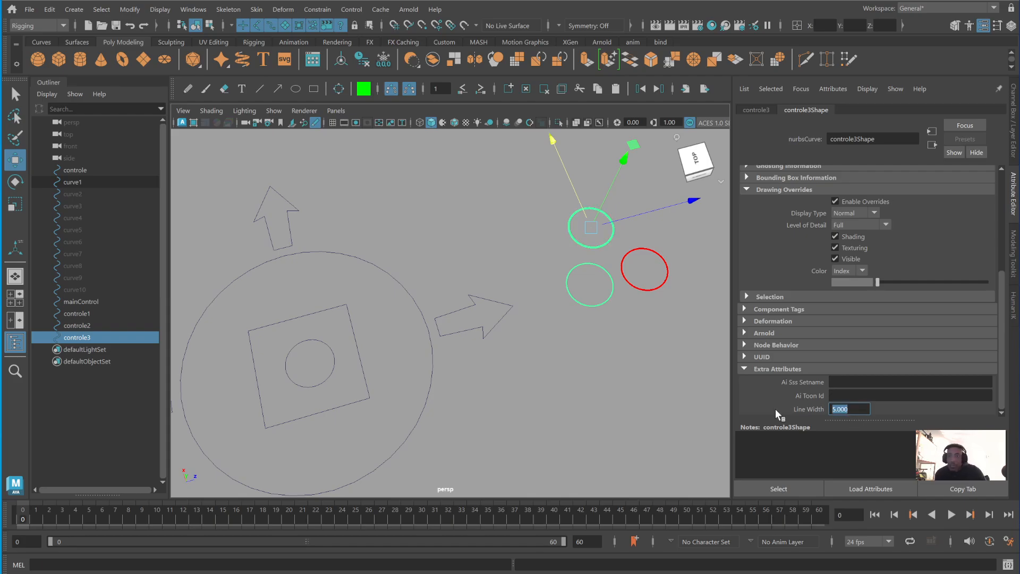
- Switch the new circle's override colour mode to RGB and set the colour to orange, about H 28, S 0.89, V 0.70
left_click(853, 271)
left_click(845, 294)
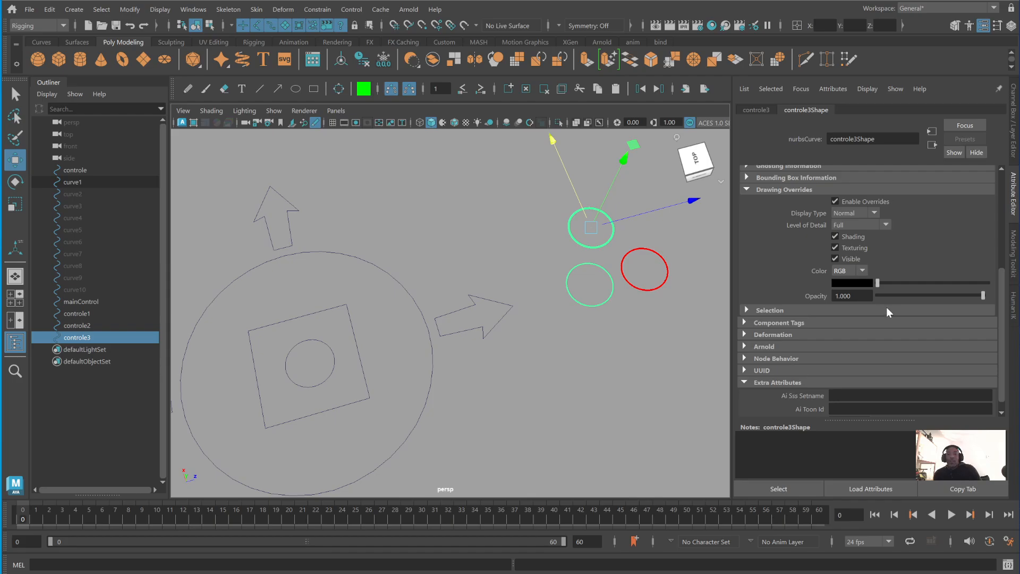
left_click(857, 281)
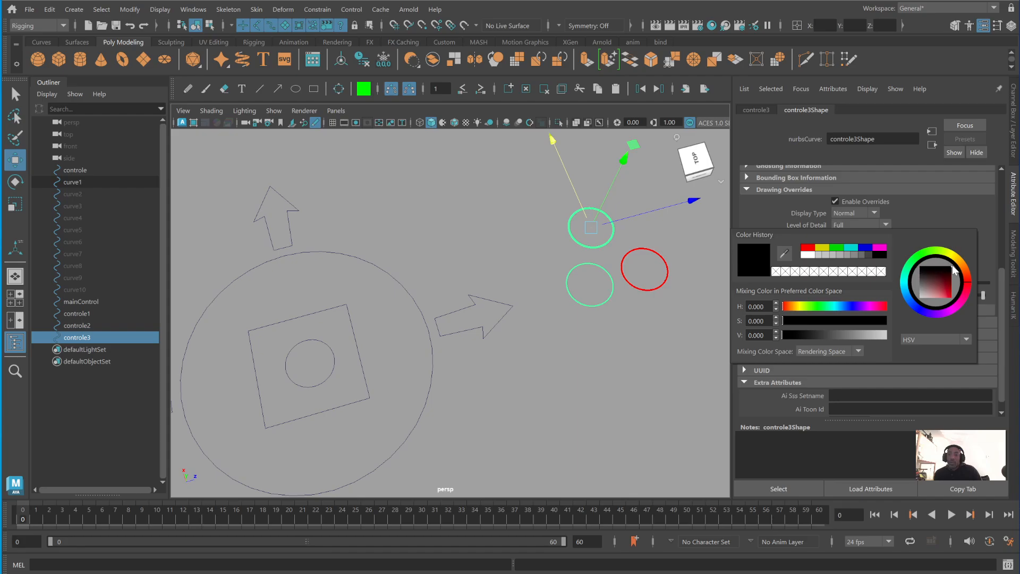
left_click(960, 264)
left_click_drag(925, 289, 944, 294)
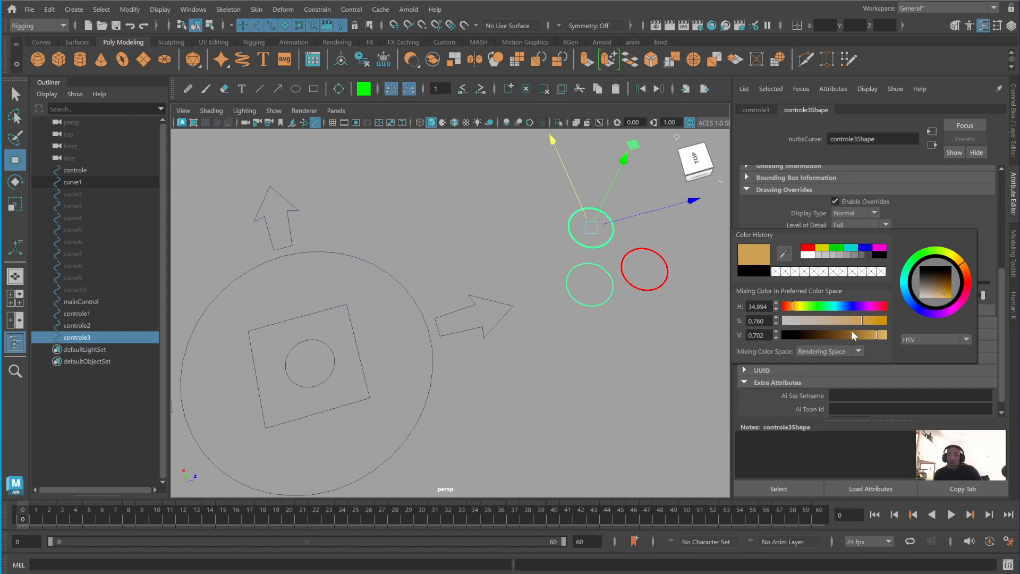
mouse_move(852, 331)
left_mouse_down()
mouse_move(837, 337)
mouse_move(867, 337)
left_mouse_up()
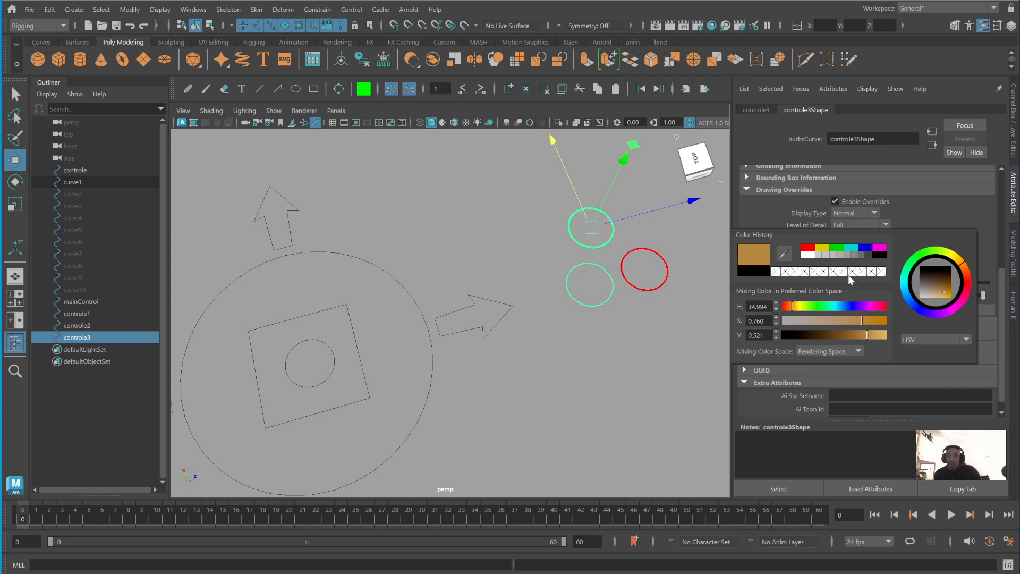
left_click_drag(967, 276, 962, 265)
mouse_move(868, 337)
left_mouse_down()
mouse_move(842, 337)
mouse_move(875, 338)
left_mouse_up()
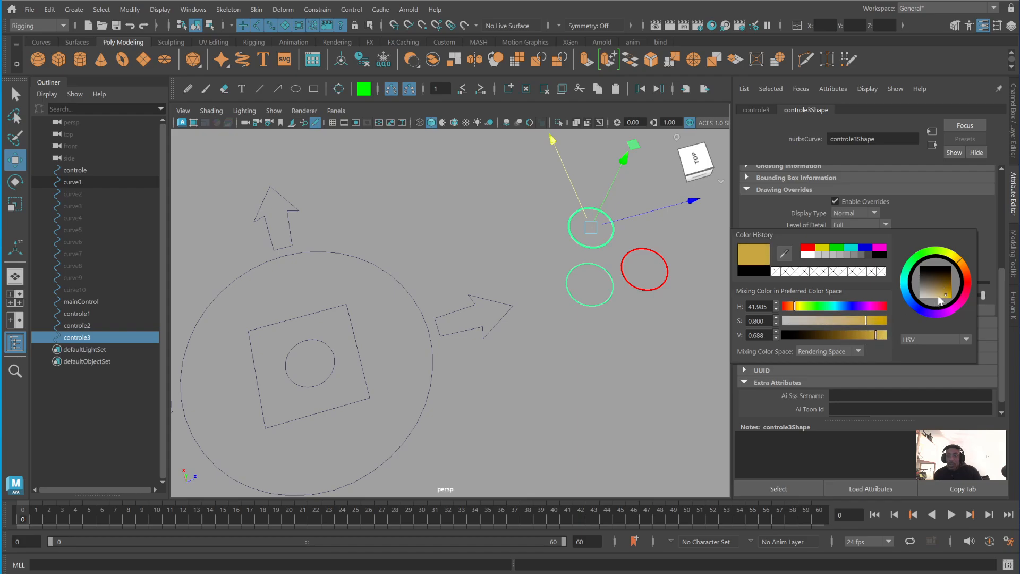
left_click_drag(945, 295, 966, 272)
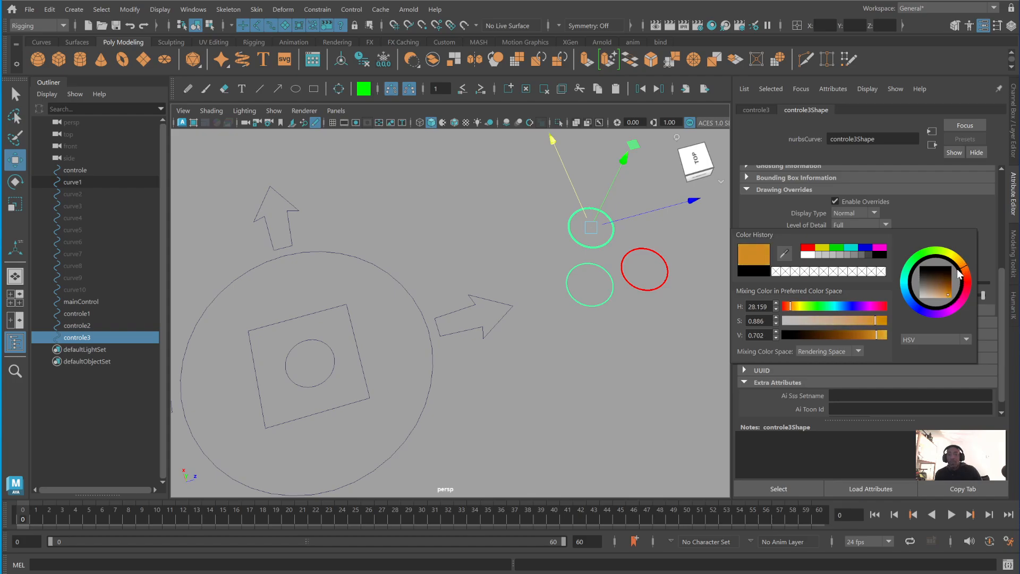
left_click(620, 321)
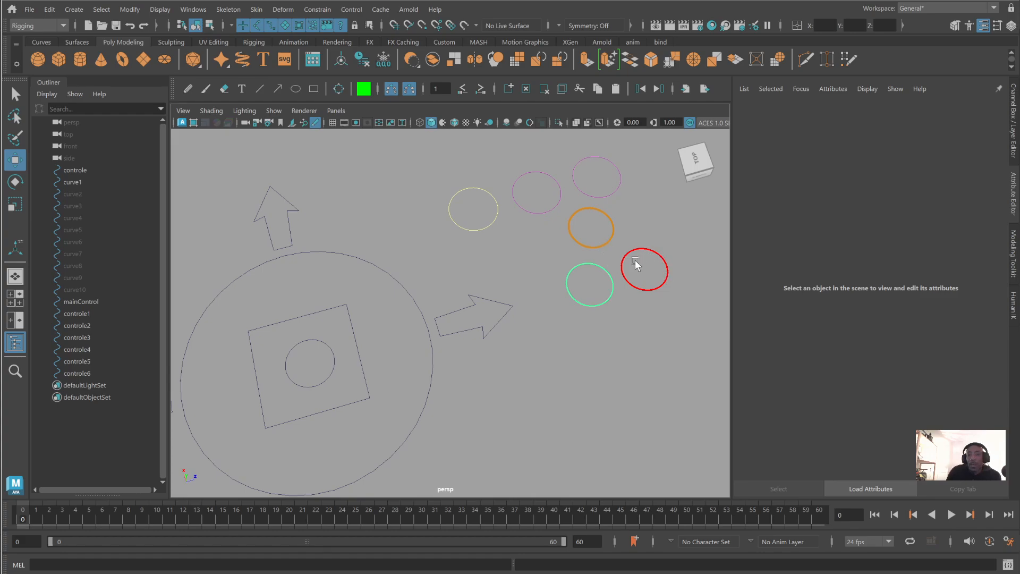
- Delete the orange, magenta and light green circles, keeping the red one, and move the red circle to about the light green circle's place
left_click_drag(530, 166, 682, 279)
key("Delete")
key("Delete")
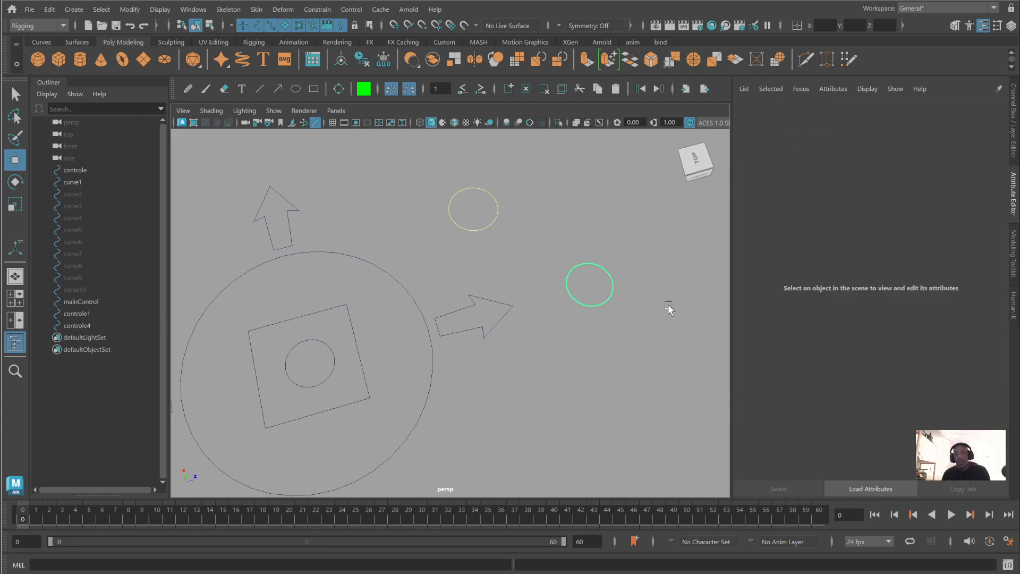
key("ctrl+z")
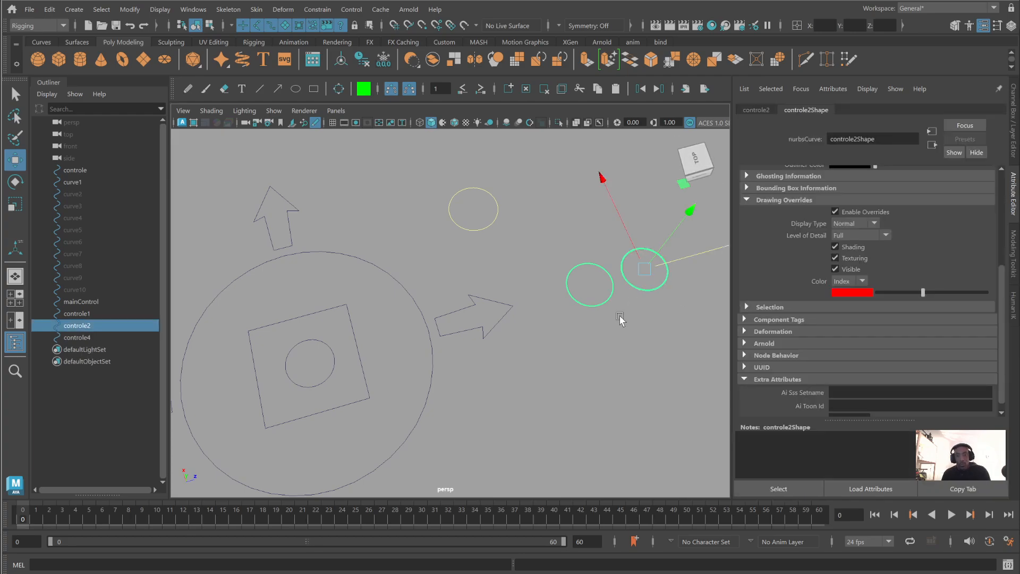
left_click_drag(599, 273, 589, 326)
key("Delete")
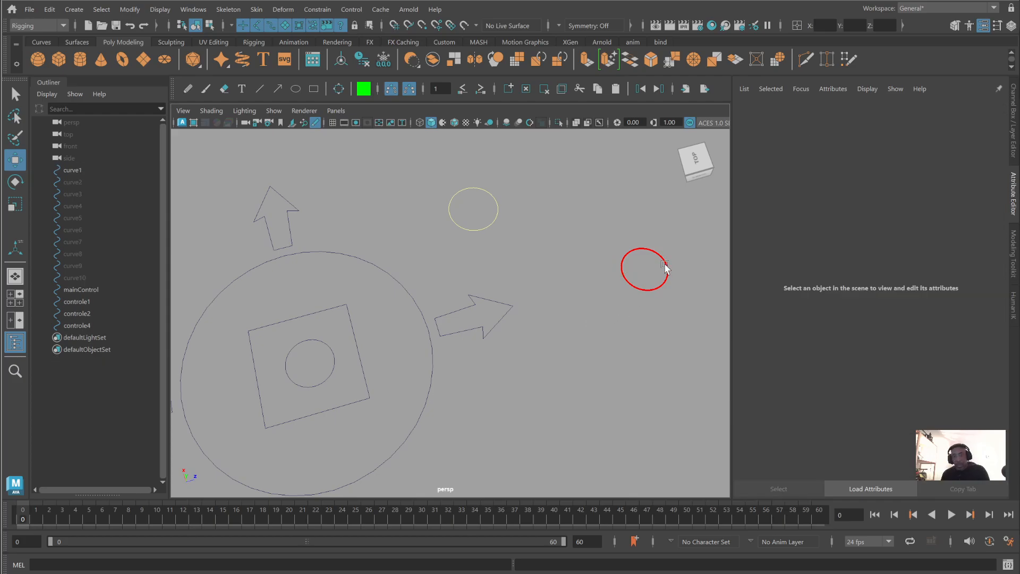
left_click(667, 269)
middle_click_drag(639, 294, 584, 285)
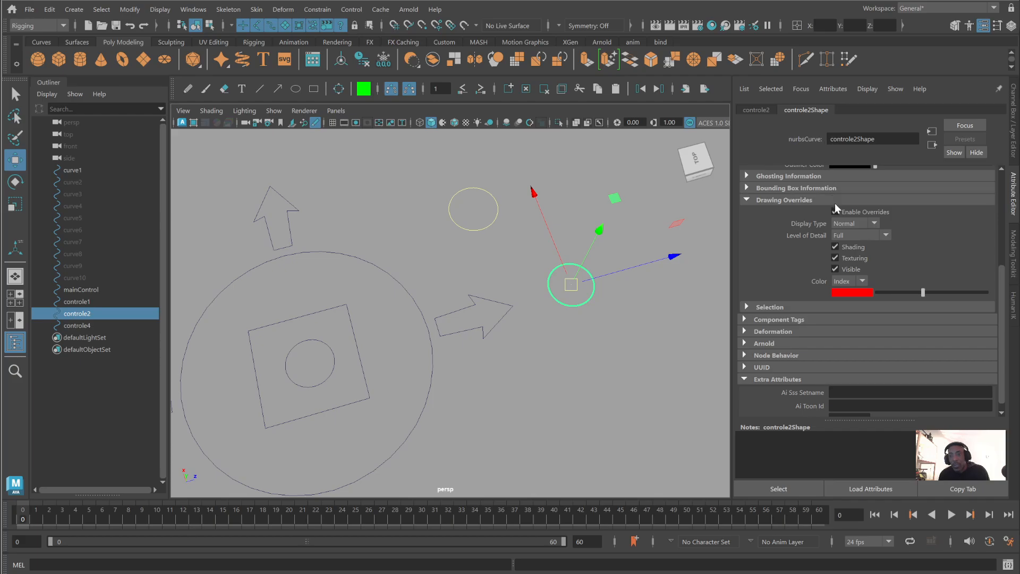
- Check the yellow circle's transform node attributes, and set the line width on its shape node to 5
left_click(464, 190)
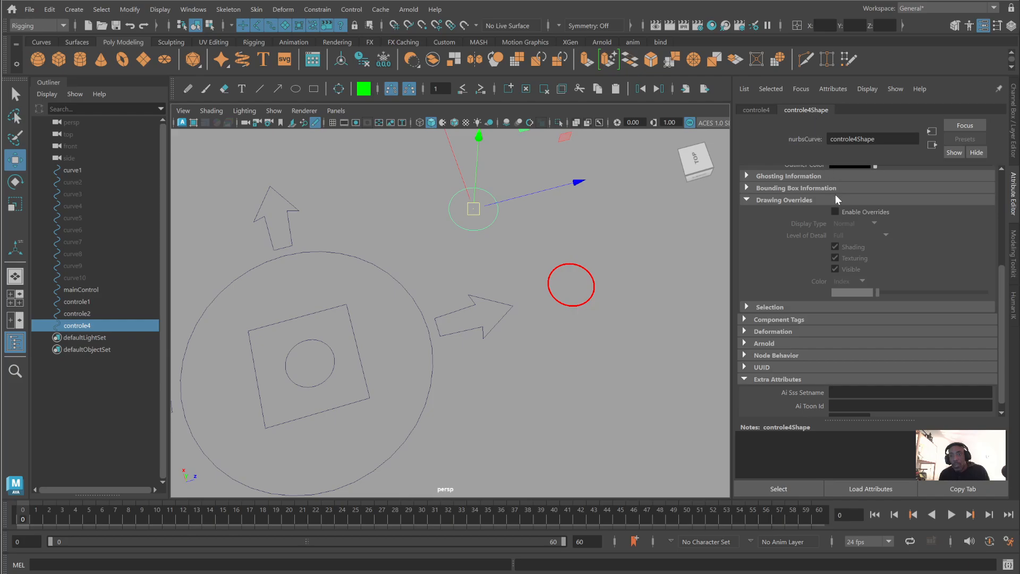
left_click(759, 110)
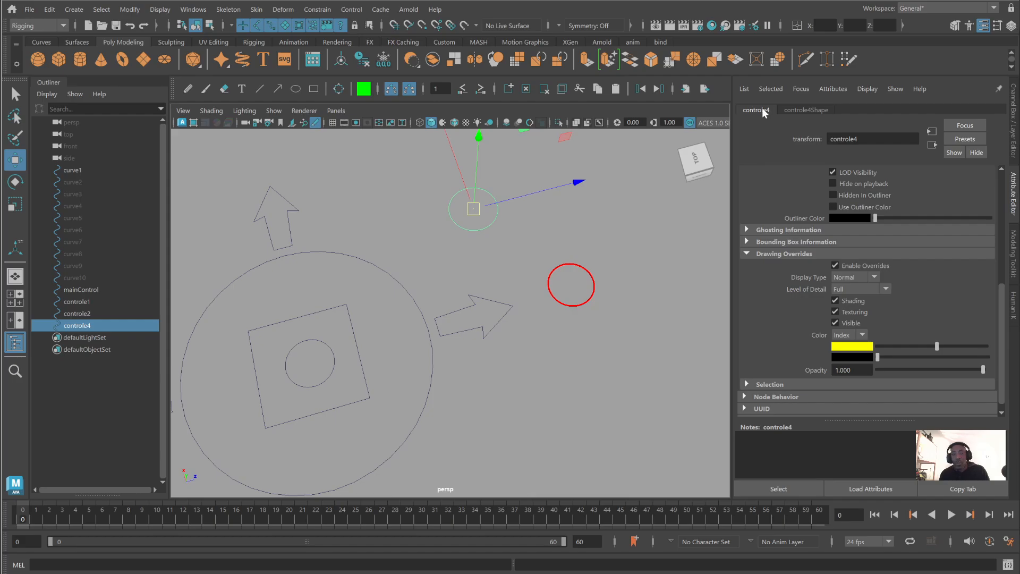
scroll(850, 193, "up", 5)
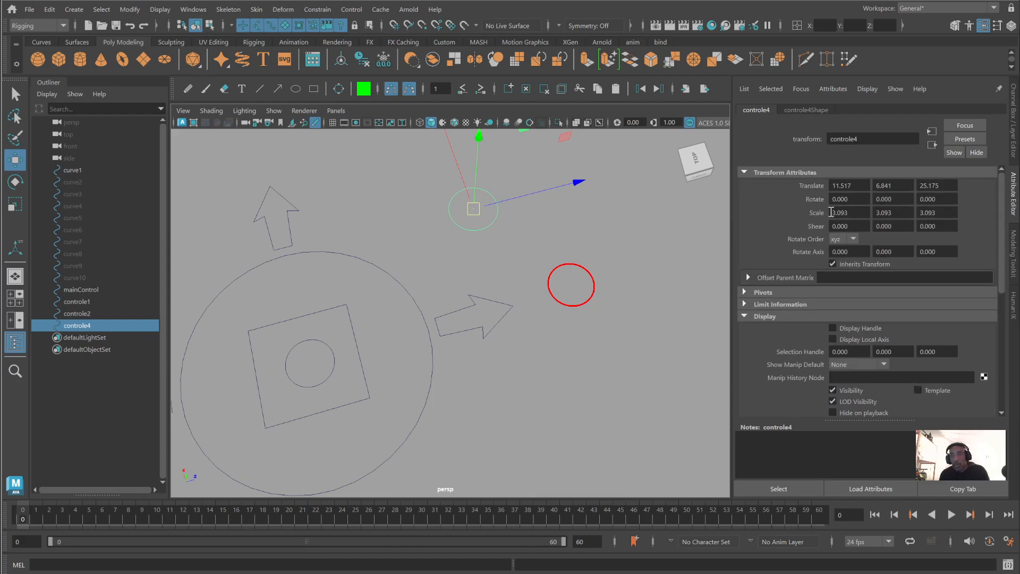
scroll(868, 229, "down", 5)
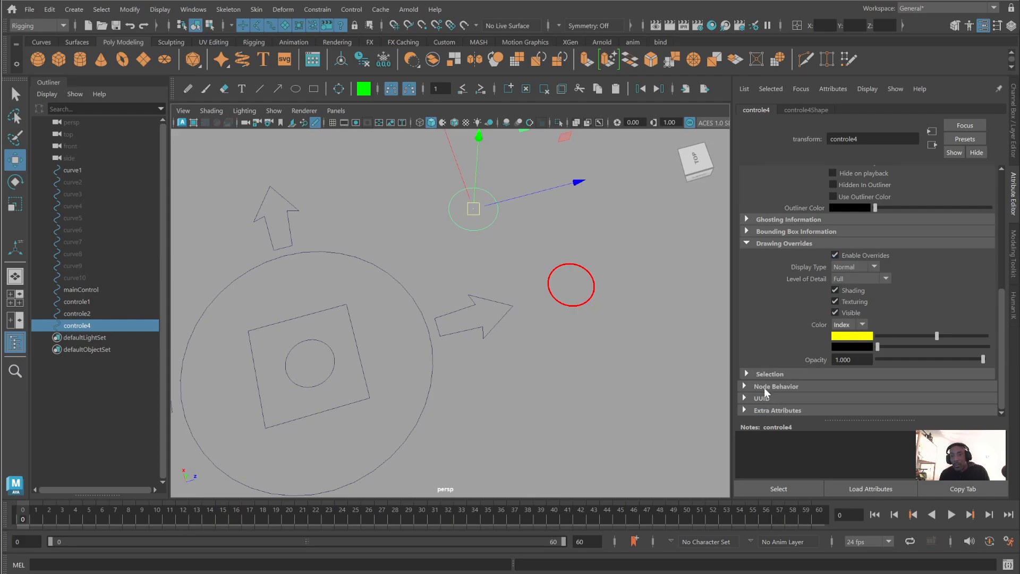
left_click(745, 410)
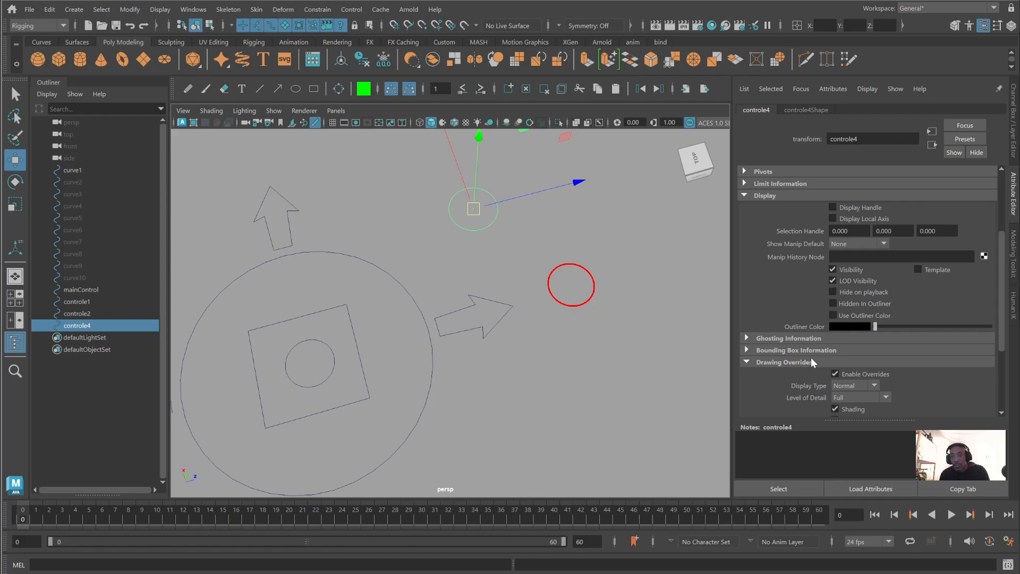
left_click(802, 110)
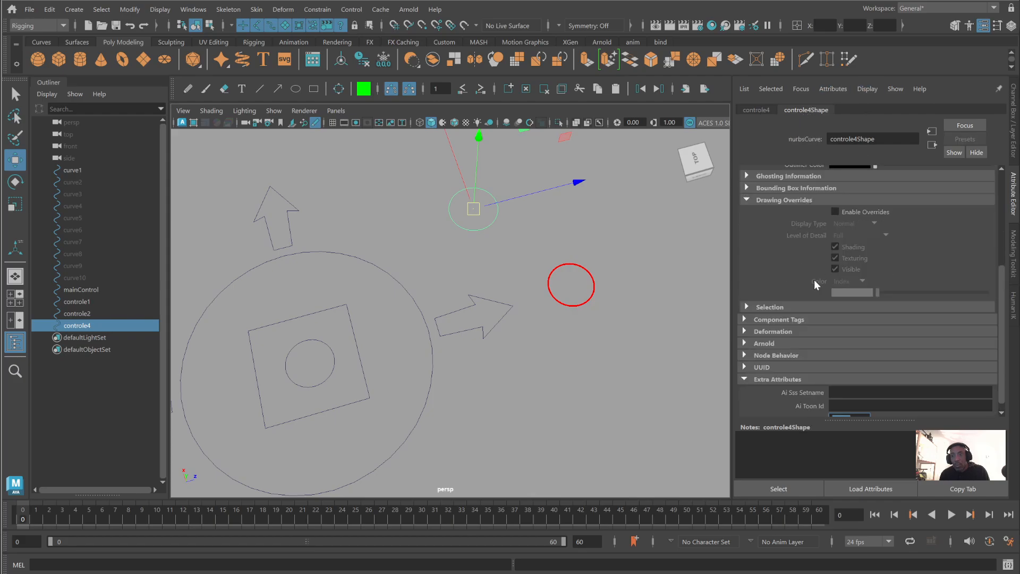
scroll(812, 323, "down", 1)
type("5")
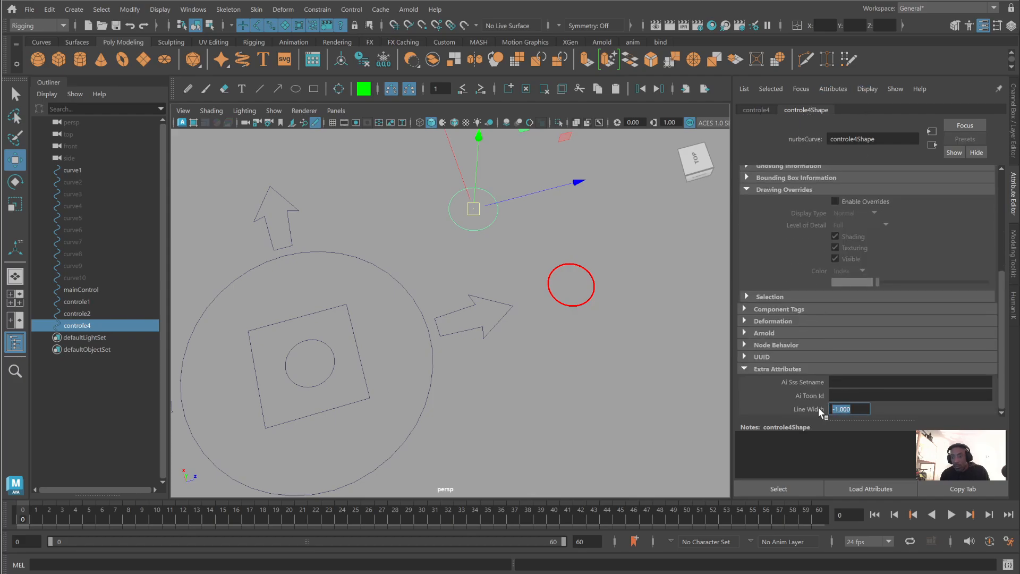
key("Return")
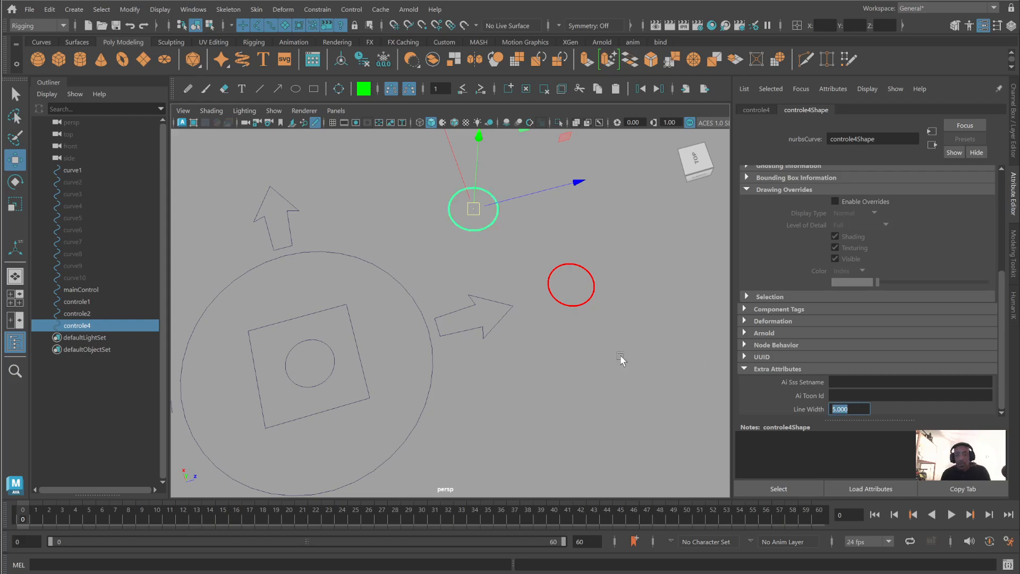
left_click(599, 353)
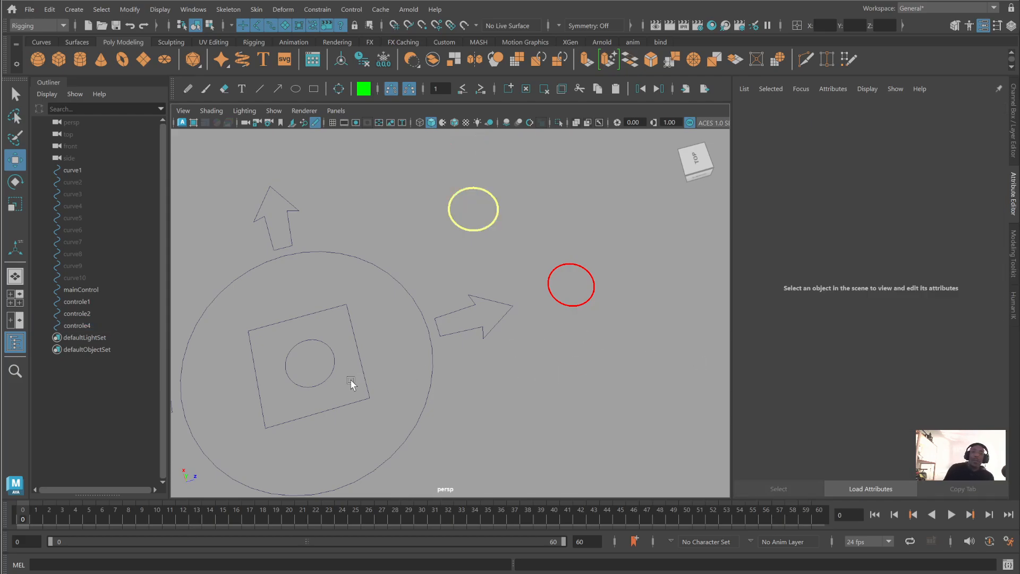
- Duplicate the square with its inner circle, place the copies outside the main control, and move the red circle above them
mouse_move(306, 388)
left_mouse_down()
mouse_move(372, 339)
mouse_move(582, 337)
mouse_move(738, 319)
left_mouse_up()
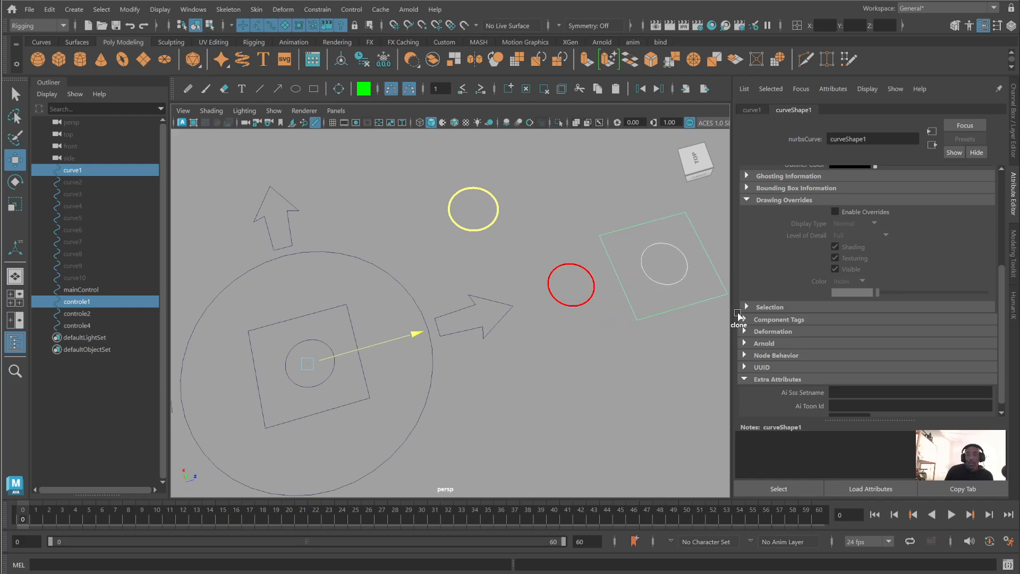
left_click(592, 291)
left_click_drag(574, 285, 620, 167)
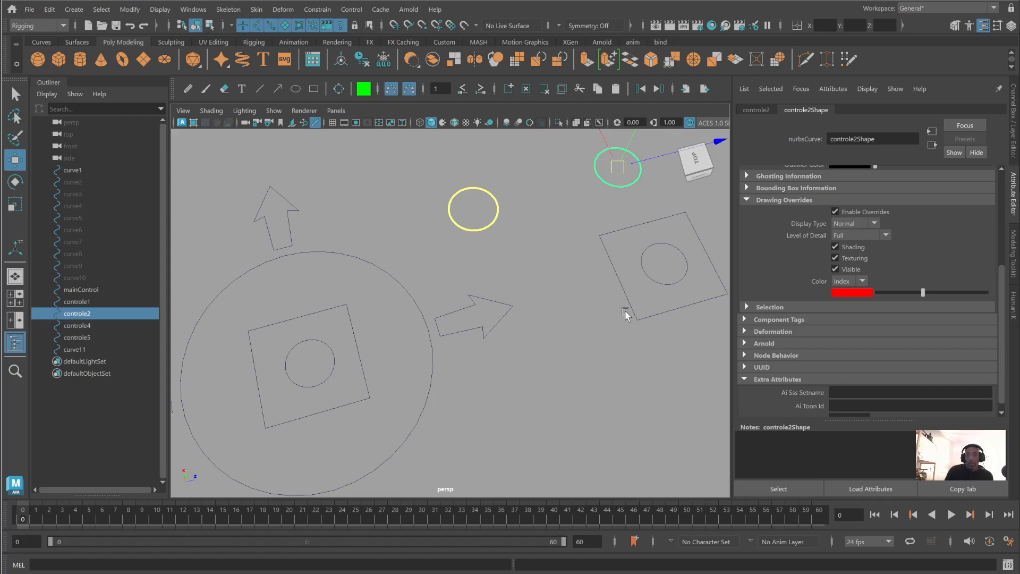
- Move the yellow circle slightly toward the red circle, then duplicate the outer square with its inner circle and place the copies below the yellow circle
left_click(462, 192)
left_click_drag(474, 208, 489, 190)
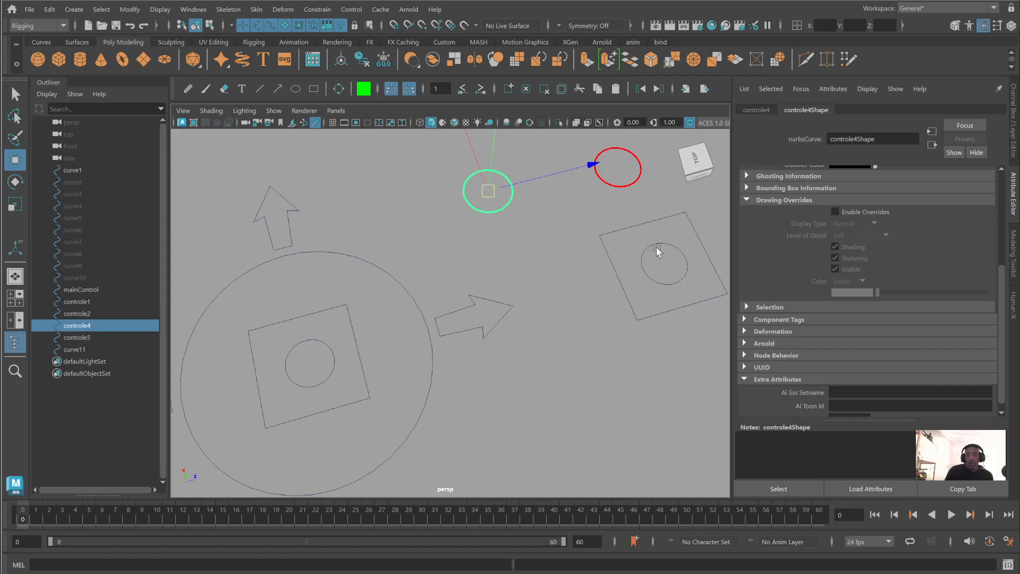
left_click_drag(659, 247, 587, 302)
mouse_move(666, 269)
left_mouse_down("shift")
mouse_move(563, 287)
mouse_move(572, 284)
left_mouse_up("shift")
left_click(599, 384)
left_click_drag(524, 236, 550, 299)
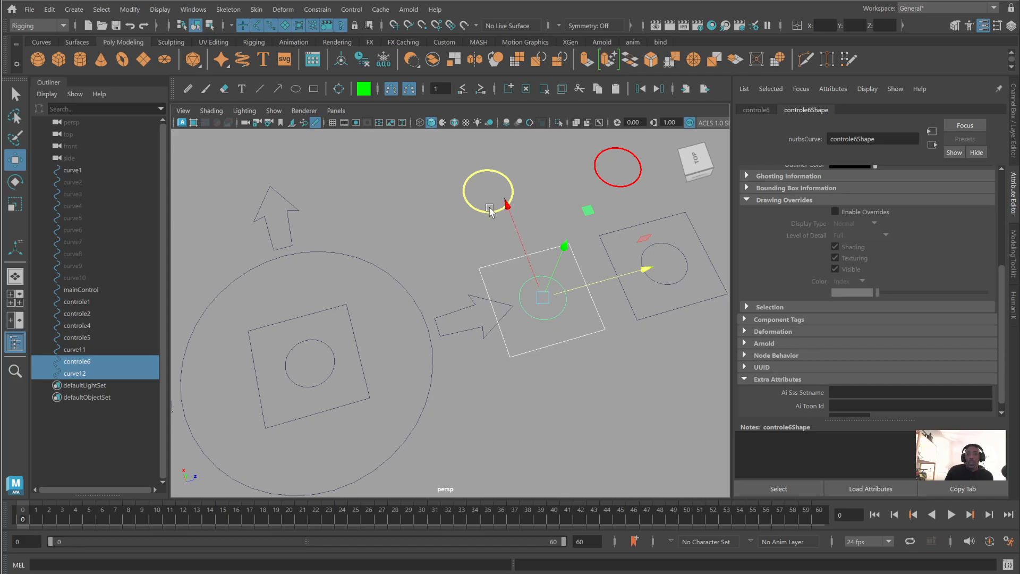
left_click(675, 395)
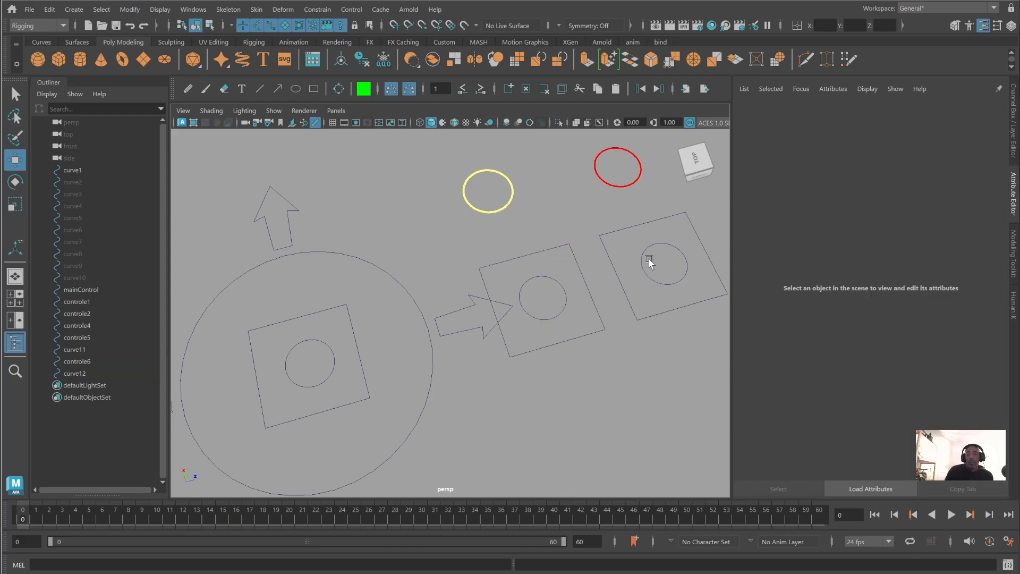
- Parent the square and inner circle below the red circle to it, and move the red circle slightly so its children follow
left_click_drag(638, 213, 665, 273)
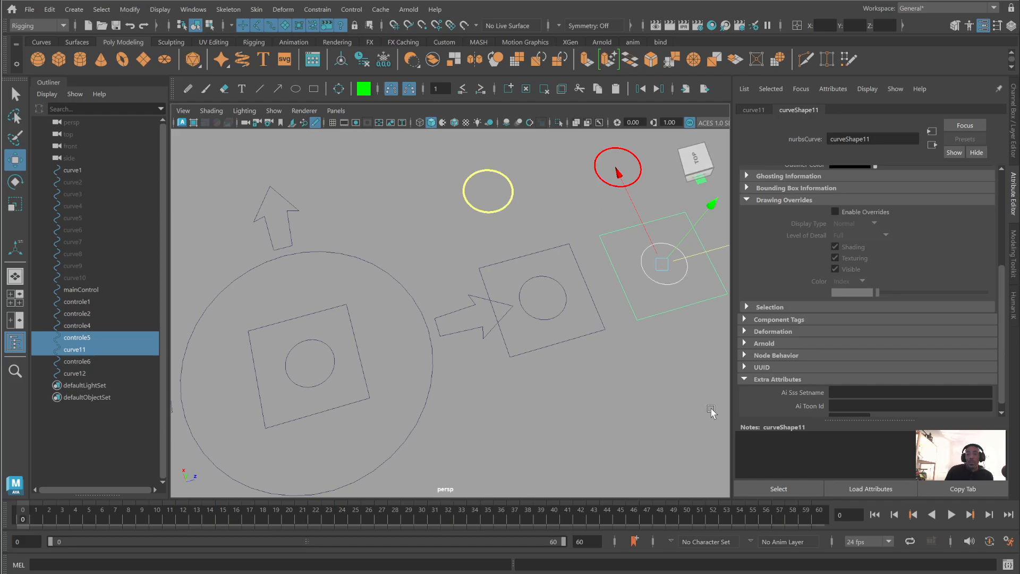
left_click(619, 208)
left_click_drag(619, 208, 679, 280)
left_click(603, 158, "shift")
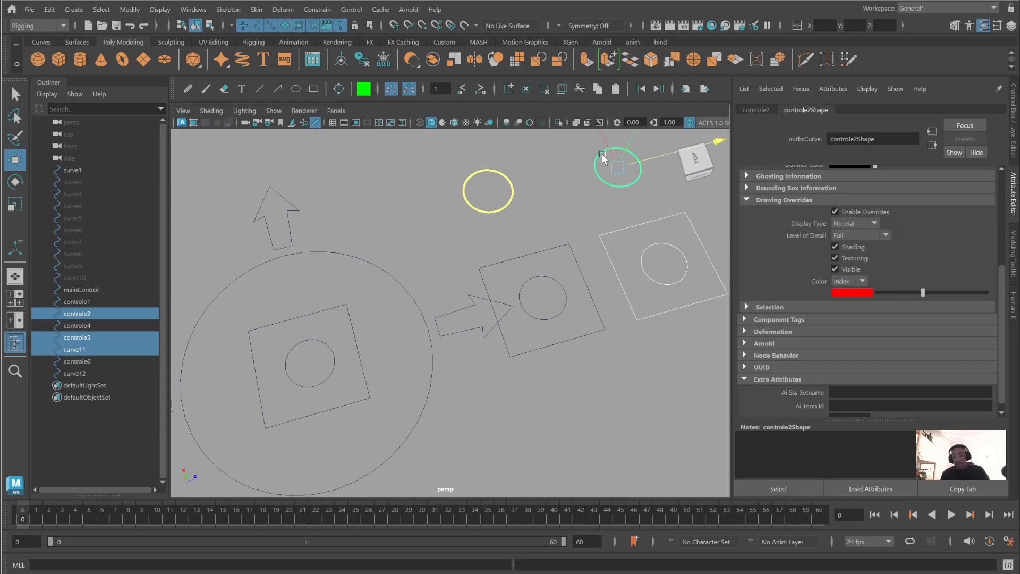
key("p")
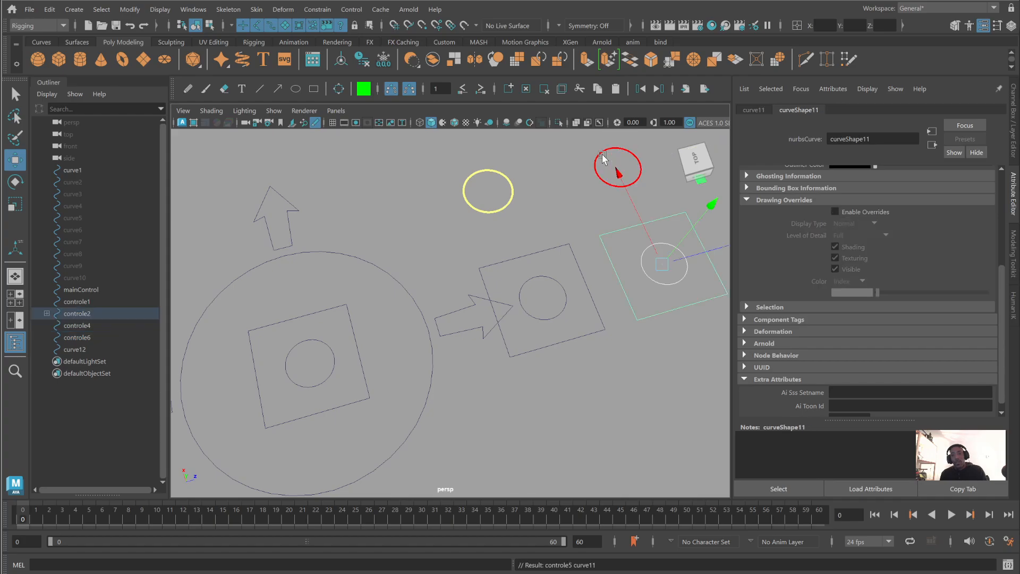
left_click(652, 413)
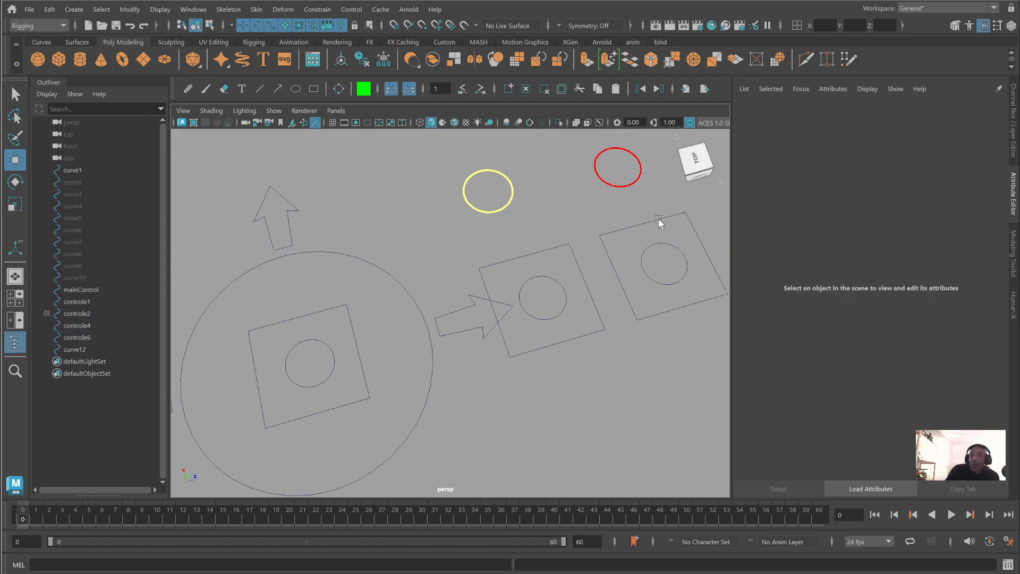
mouse_move(625, 164)
left_mouse_down()
mouse_move(642, 191)
mouse_move(599, 182)
mouse_move(623, 158)
left_mouse_up()
left_click(705, 365)
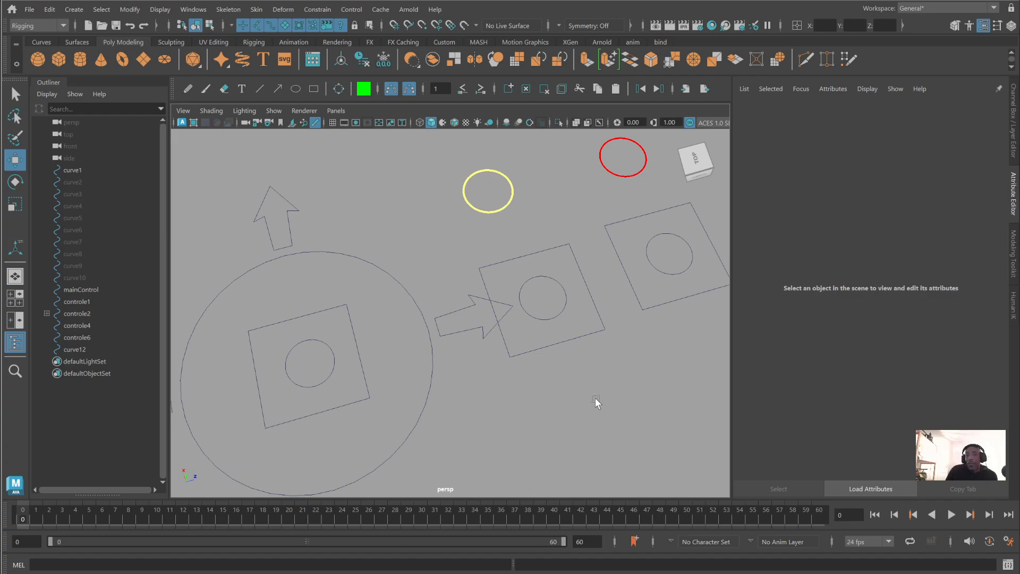
- Parent the duplicated square and its inner circle to the yellow circle controle4
left_click_drag(595, 397, 542, 304)
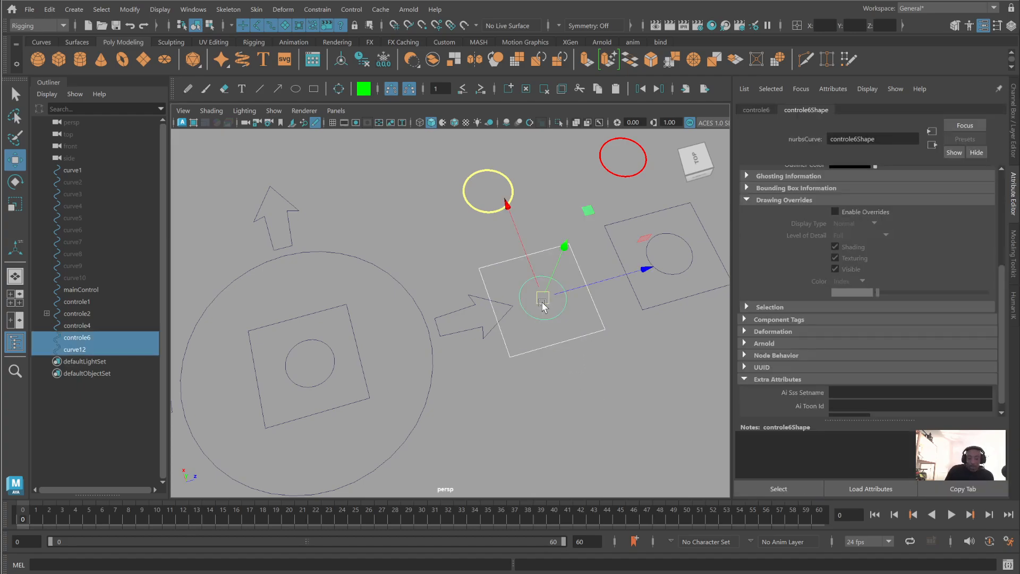
left_click(489, 190, "shift")
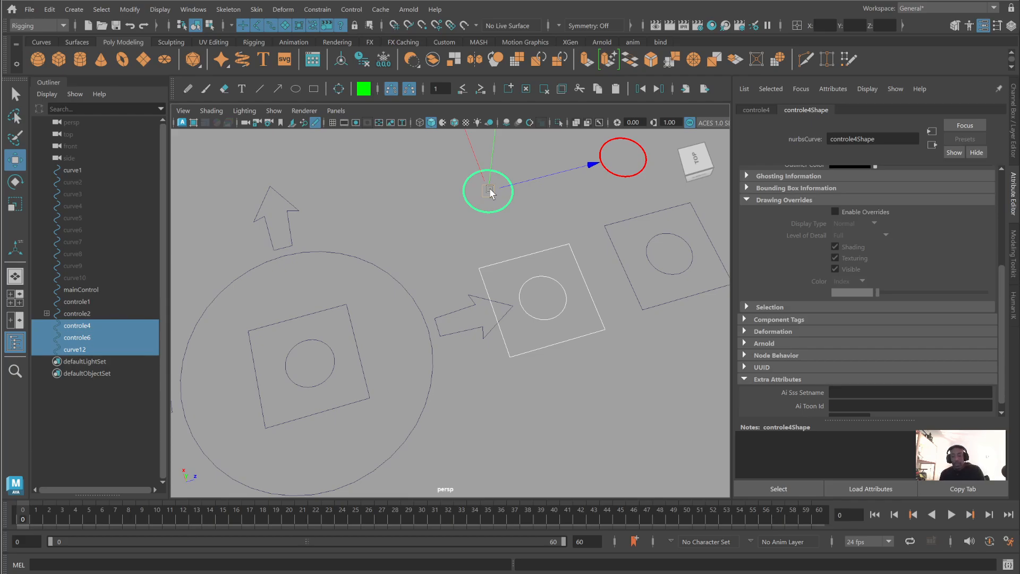
key("p")
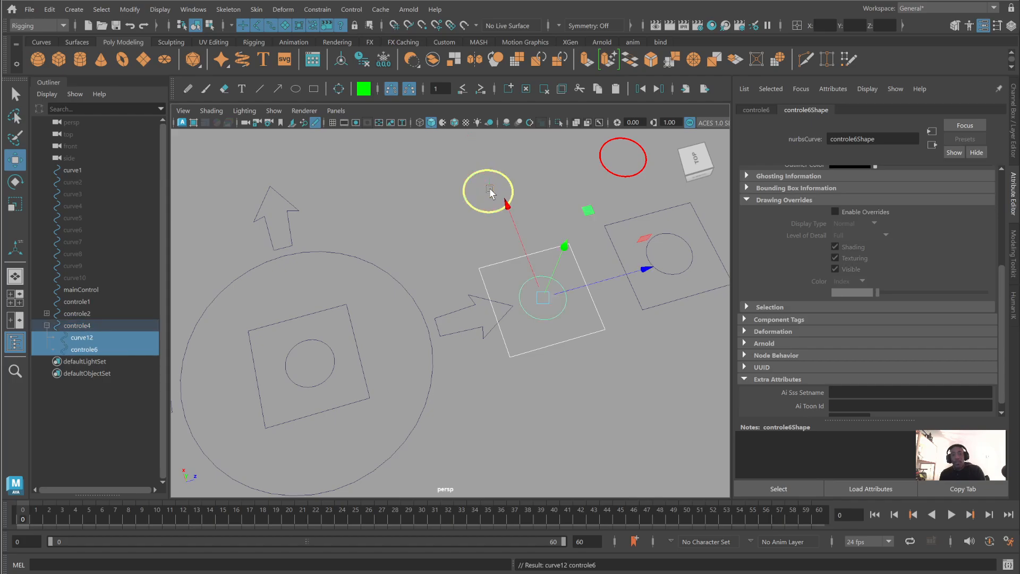
left_click(401, 203)
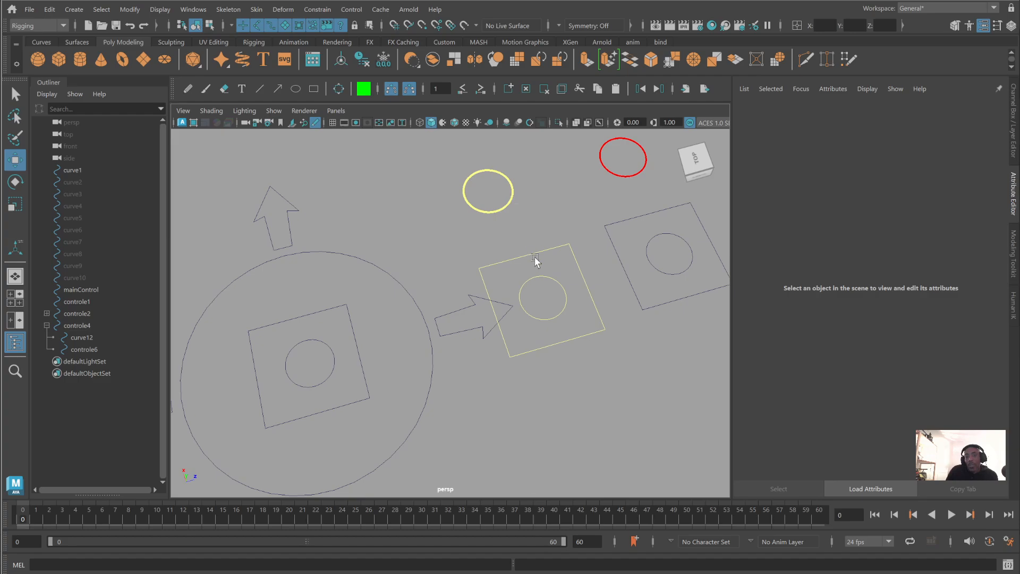
- Move the yellow circle together with its child square and inner circle slightly away from the horizontal arrow
left_click_drag(670, 254, 629, 208)
left_click(534, 205)
mouse_move(473, 187)
left_mouse_down()
mouse_move(506, 220)
mouse_move(484, 187)
left_mouse_up()
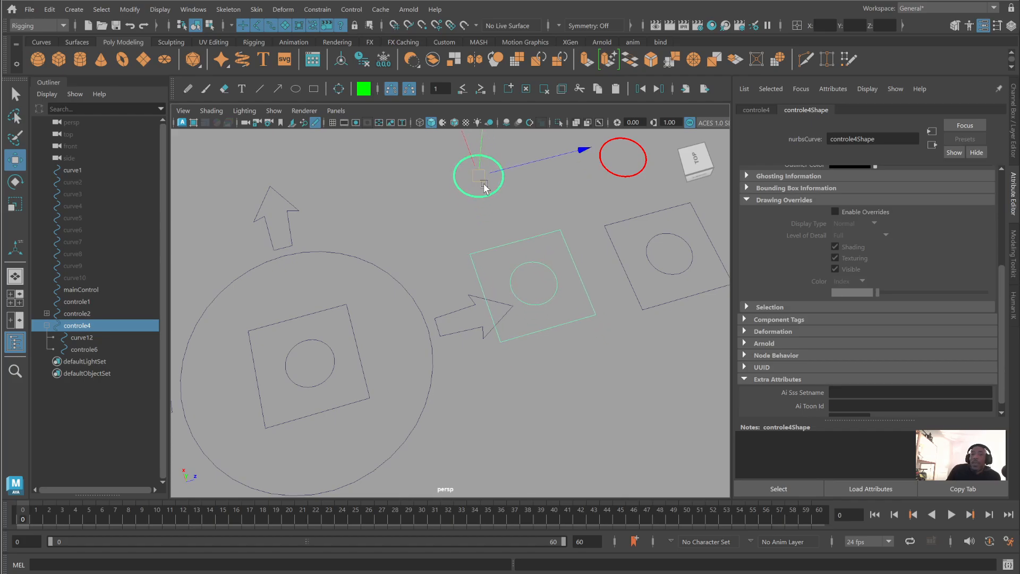
left_click(533, 288)
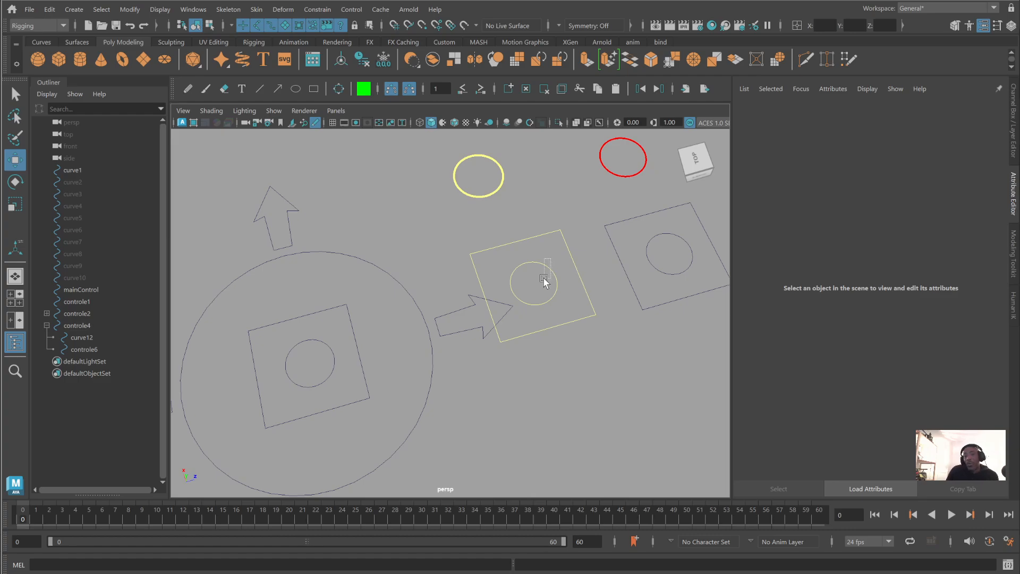
- Enable drawing overrides on the shape node of the yellow square's inner circle, set its index colour to red, and select the yellow parent circle
left_click(544, 281)
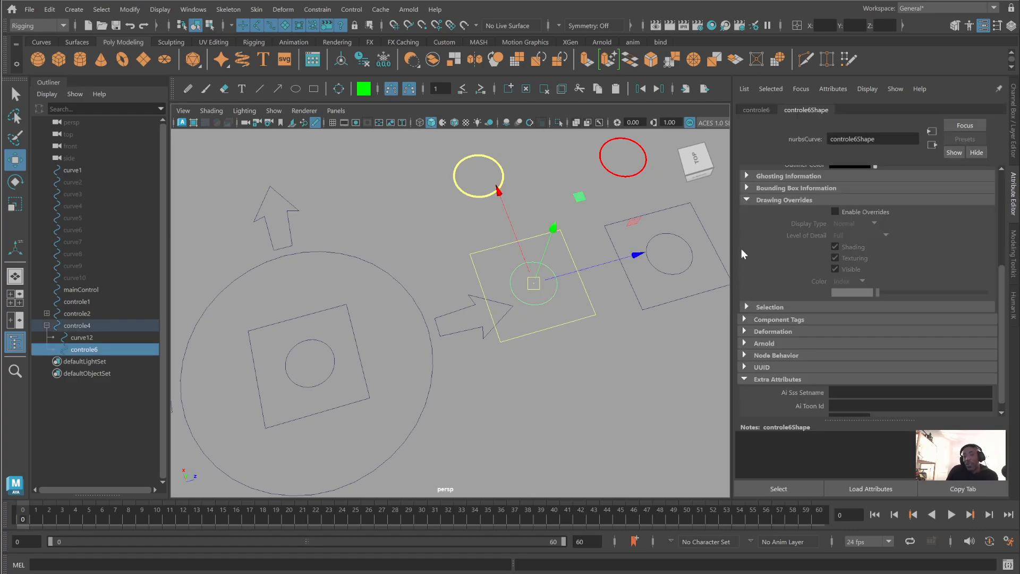
left_click(759, 112)
left_click(805, 110)
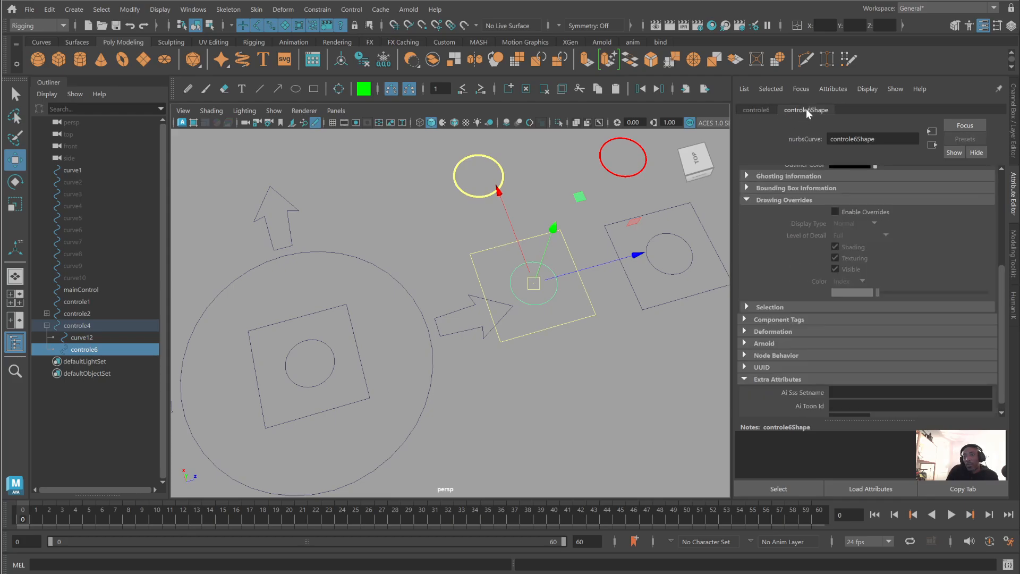
left_click(834, 211)
mouse_move(881, 290)
left_mouse_down()
mouse_move(935, 298)
mouse_move(922, 298)
left_mouse_up()
left_click(577, 408)
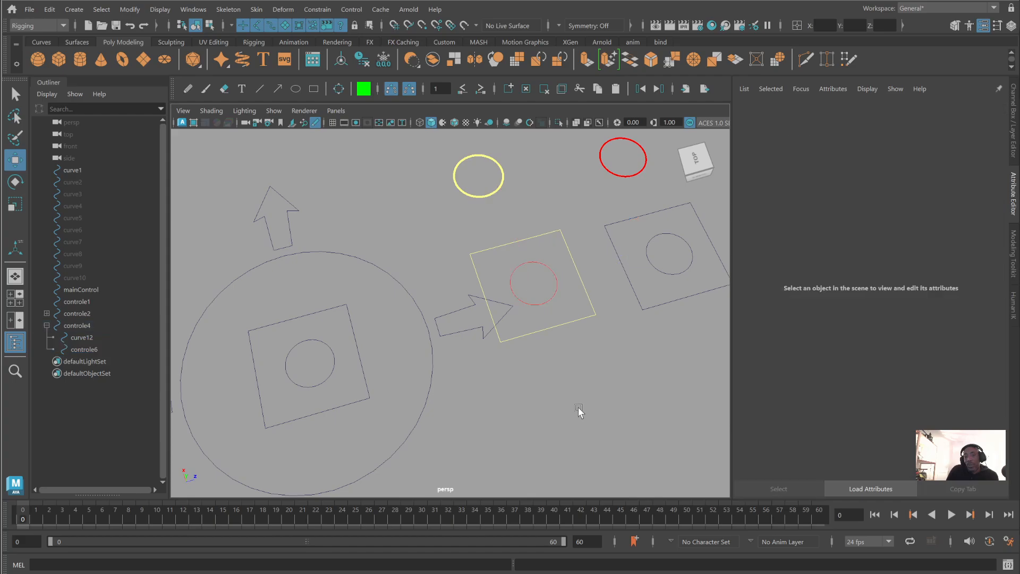
left_click_drag(486, 171, 518, 209)
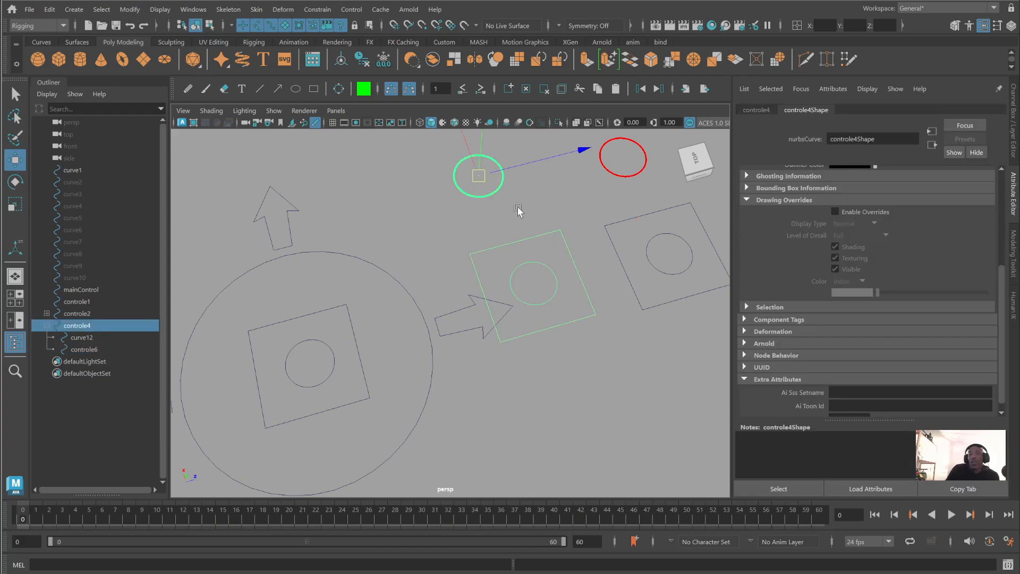